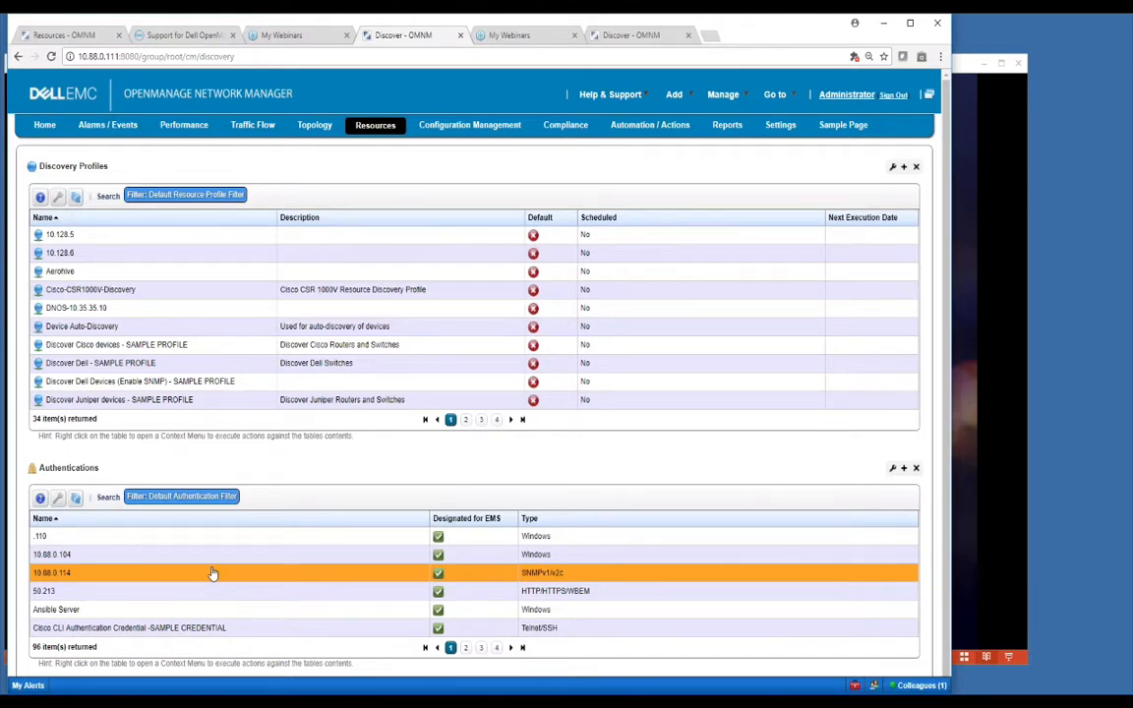
Step: Page through the discovery profiles, search for 'demo', then clear the search text
click(465, 419)
click(481, 419)
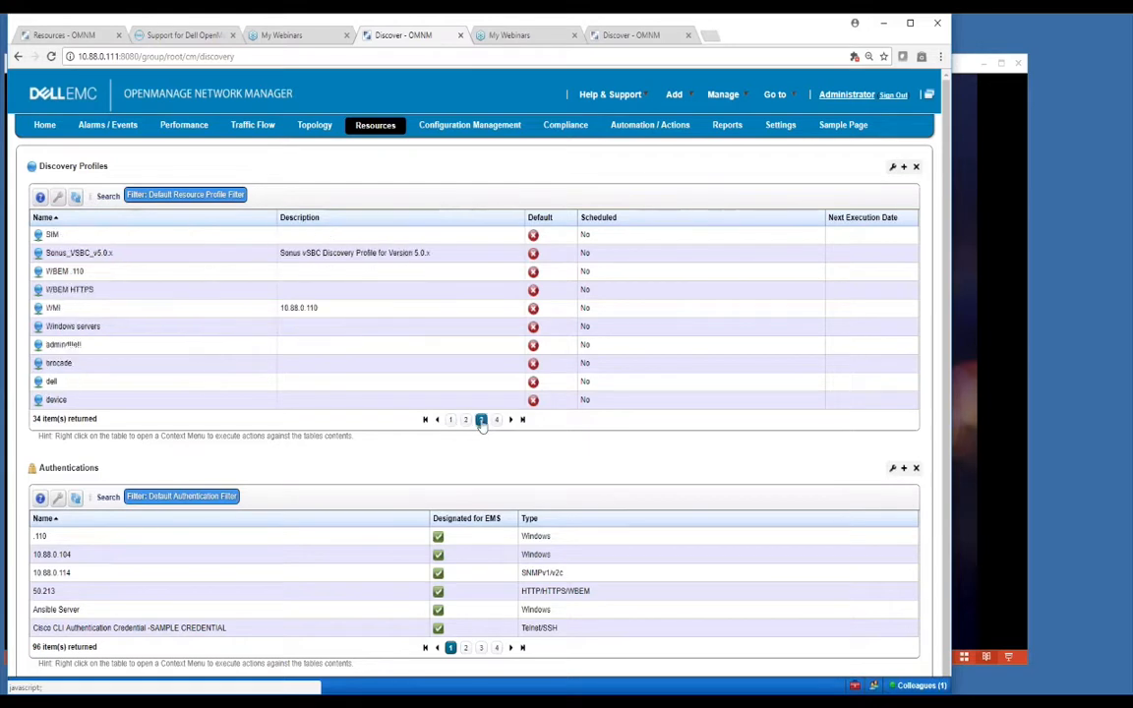
click(103, 197)
text(demo)
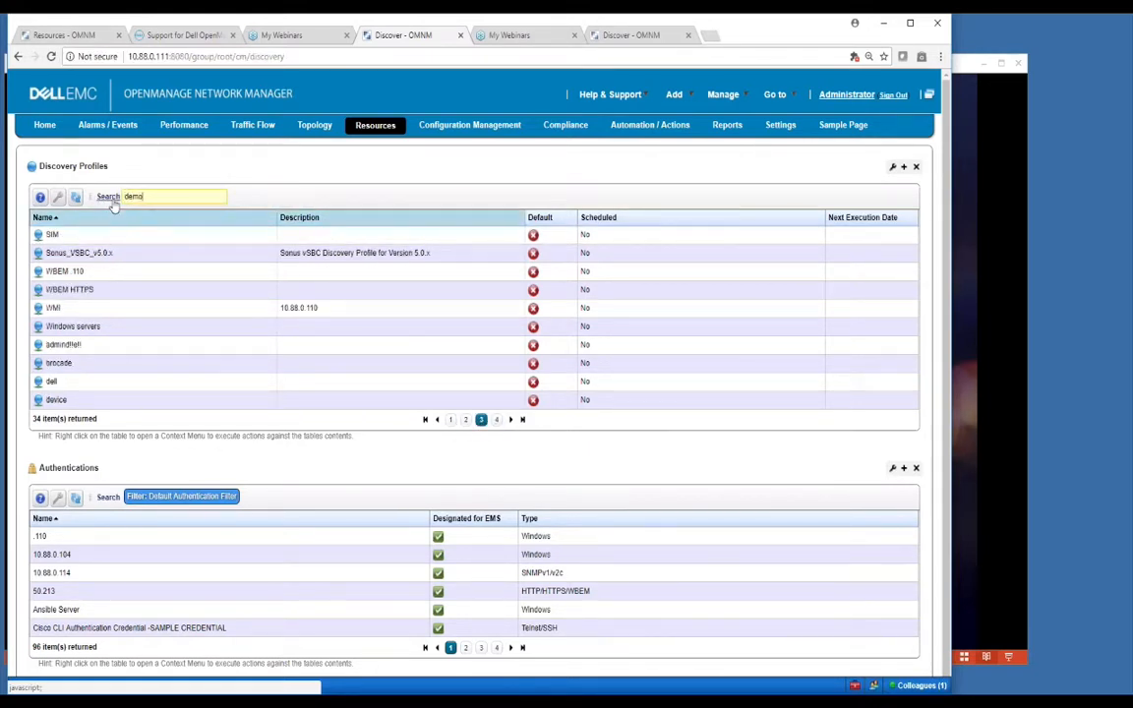
key(Return)
key(BackSpace)
key(BackSpace)
key(BackSpace)
key(BackSpace)
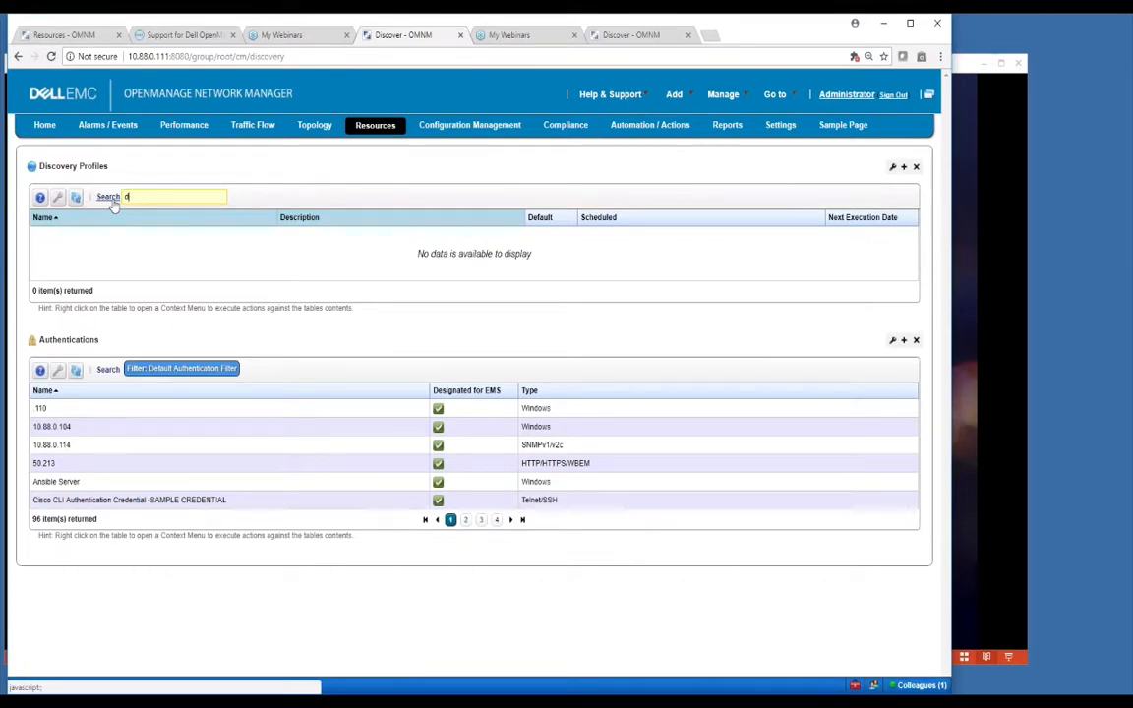
Step: On the second server's Discover tab, bring up the context menu for the Dell demo profile
click(628, 36)
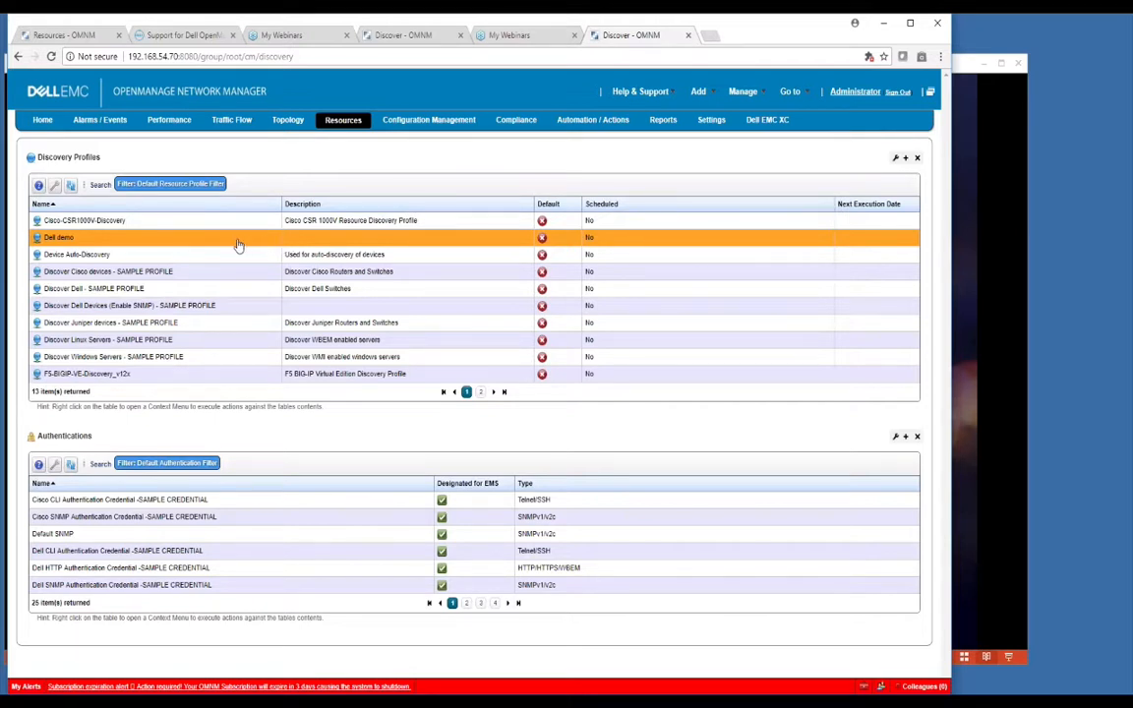
right_click(236, 242)
click(241, 241)
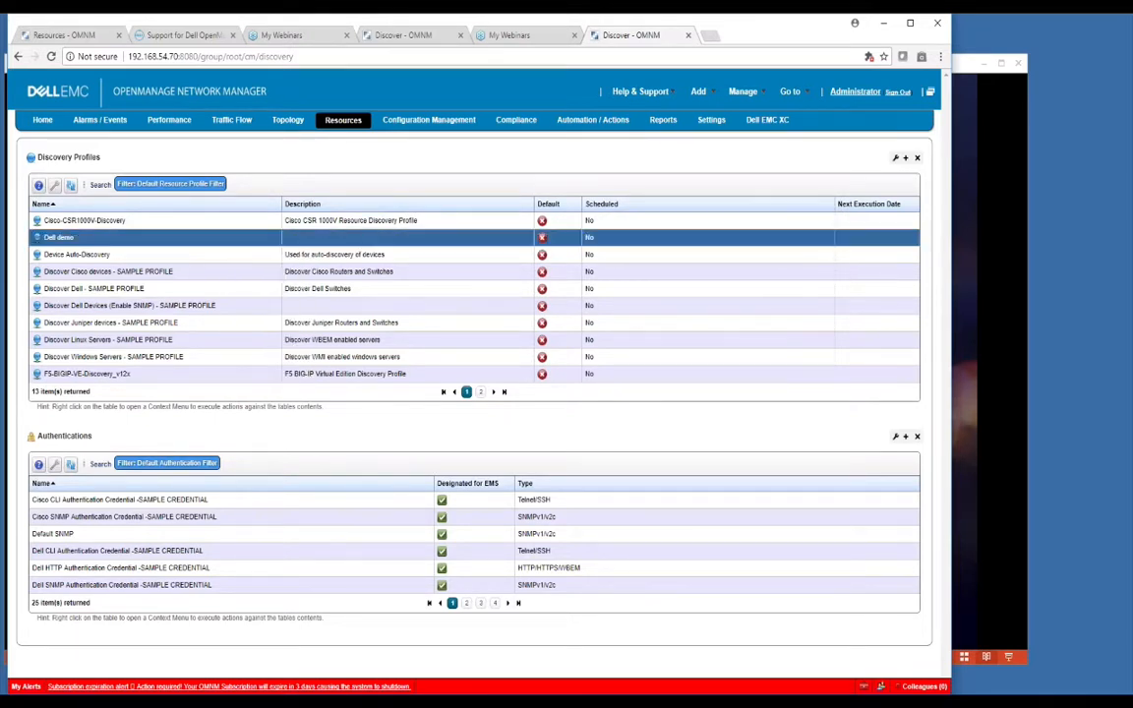
right_click(253, 245)
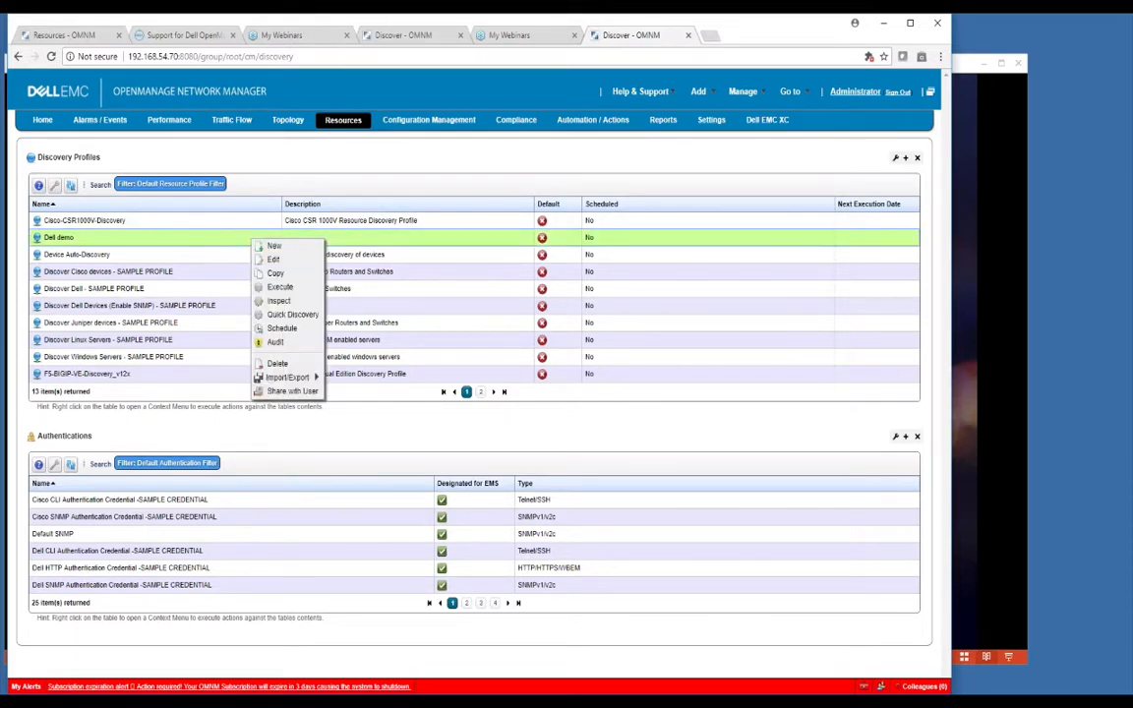
Step: Edit Dell demo, keeping Sysname and IP Address naming, IP Address manage-by, and ICMP ping enabled
click(273, 261)
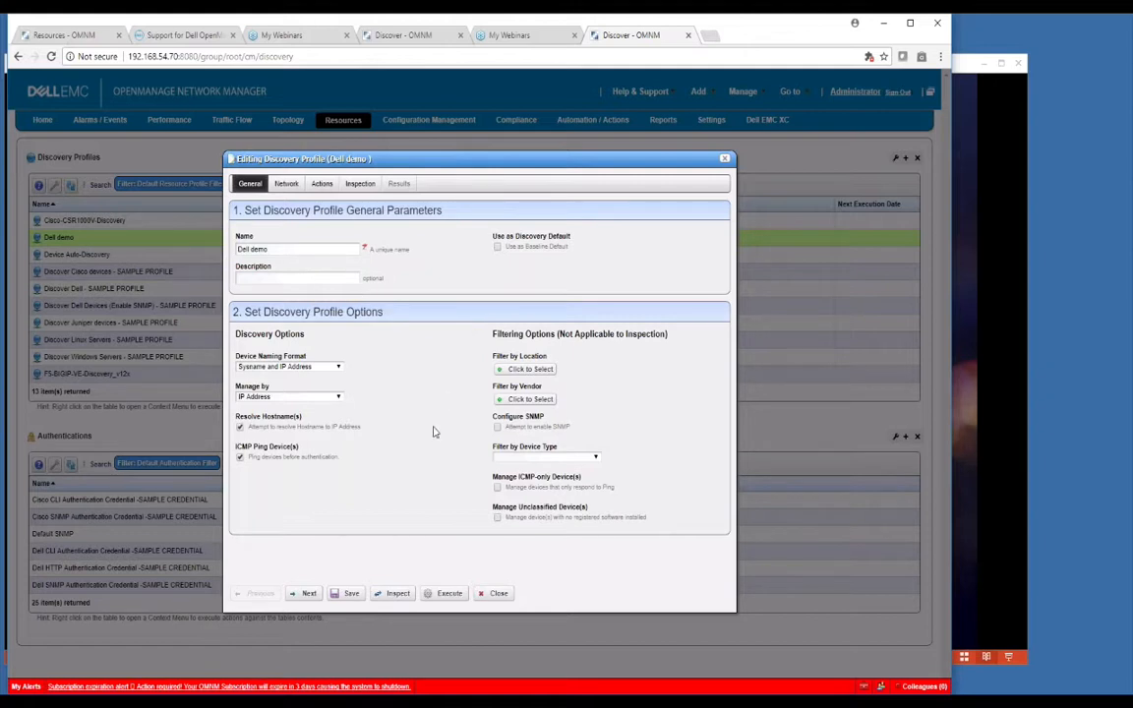
click(338, 366)
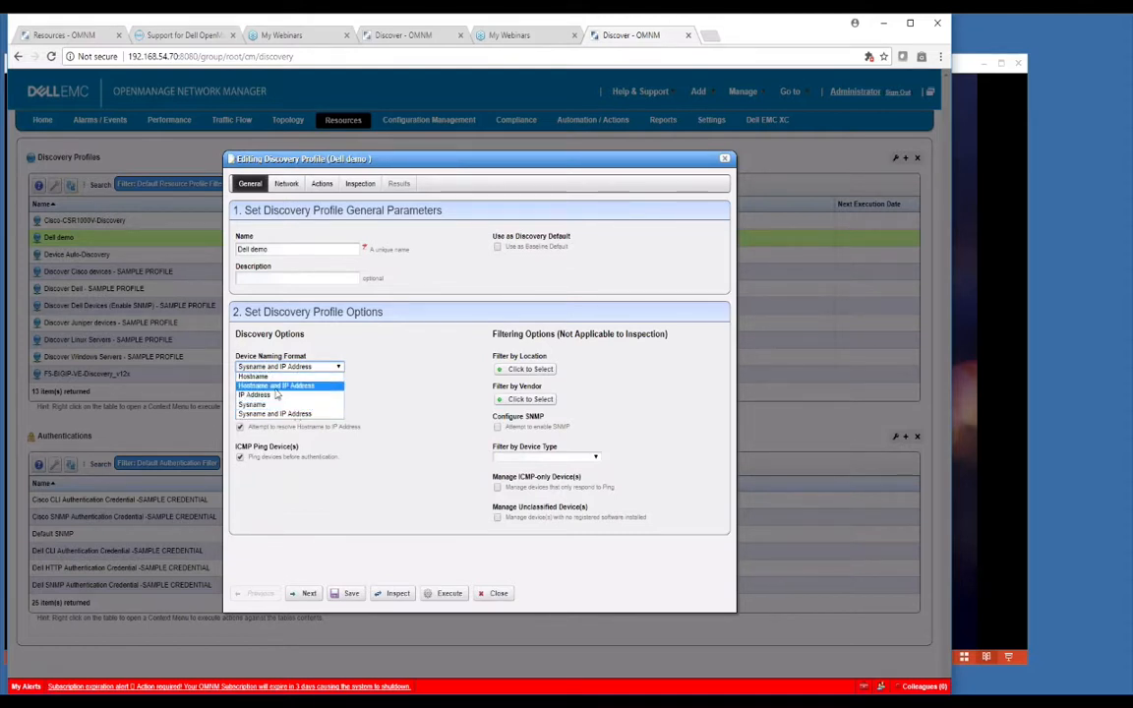
click(276, 413)
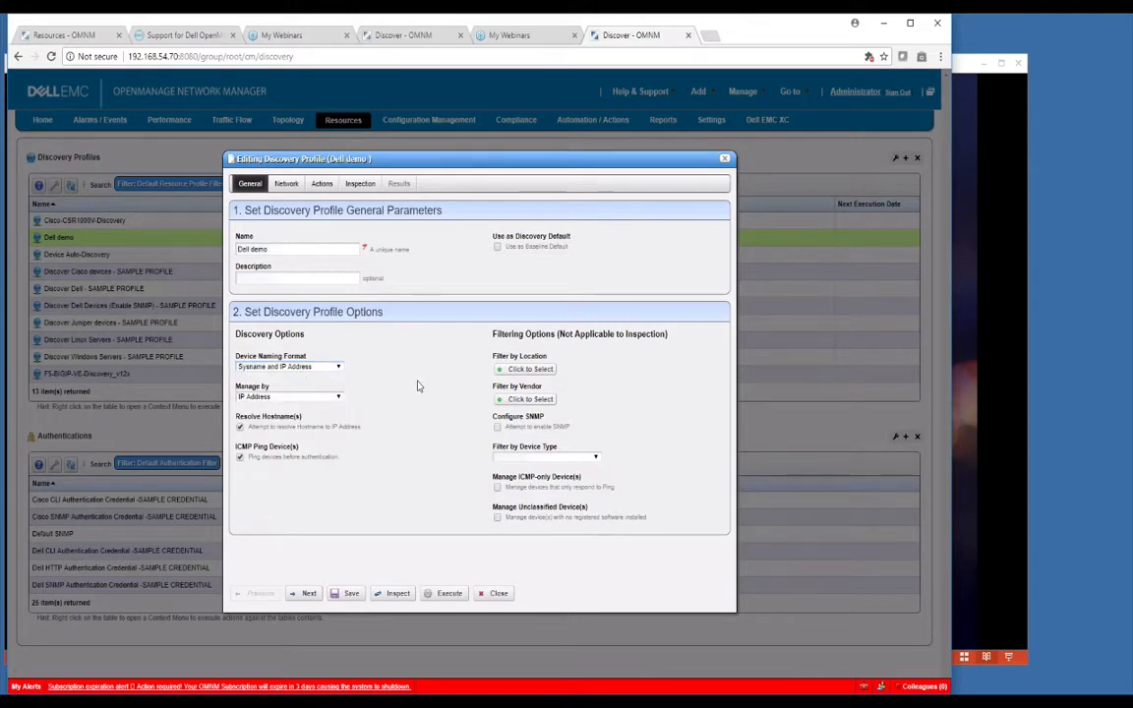
click(337, 398)
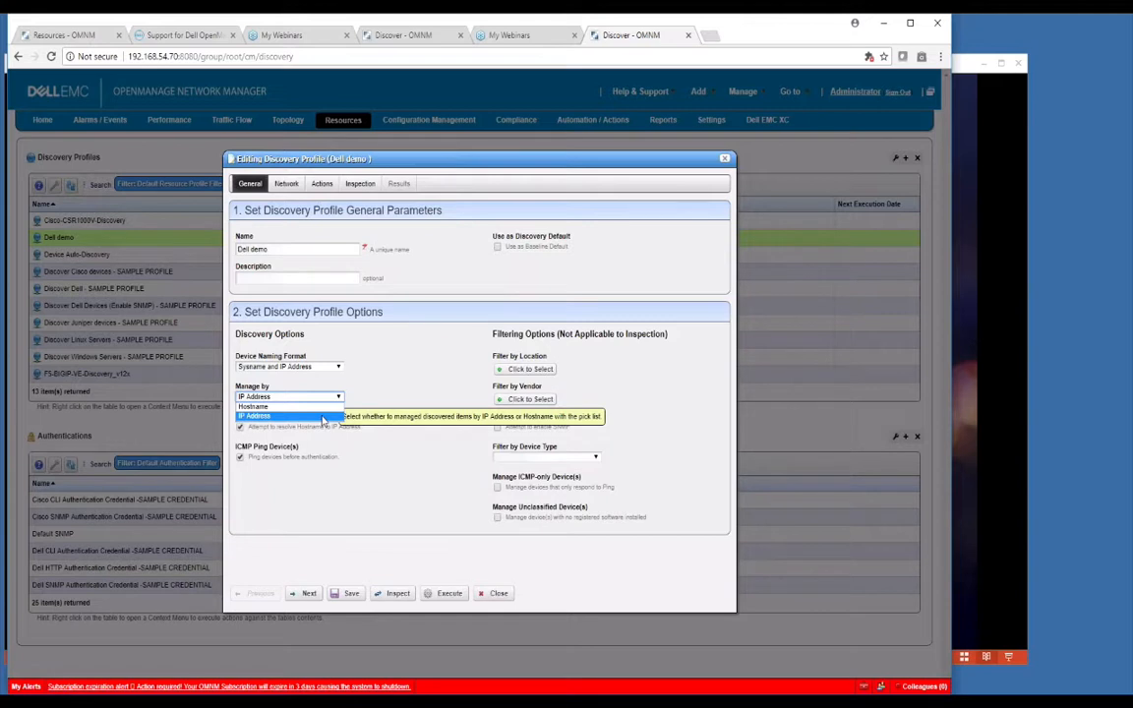
click(258, 416)
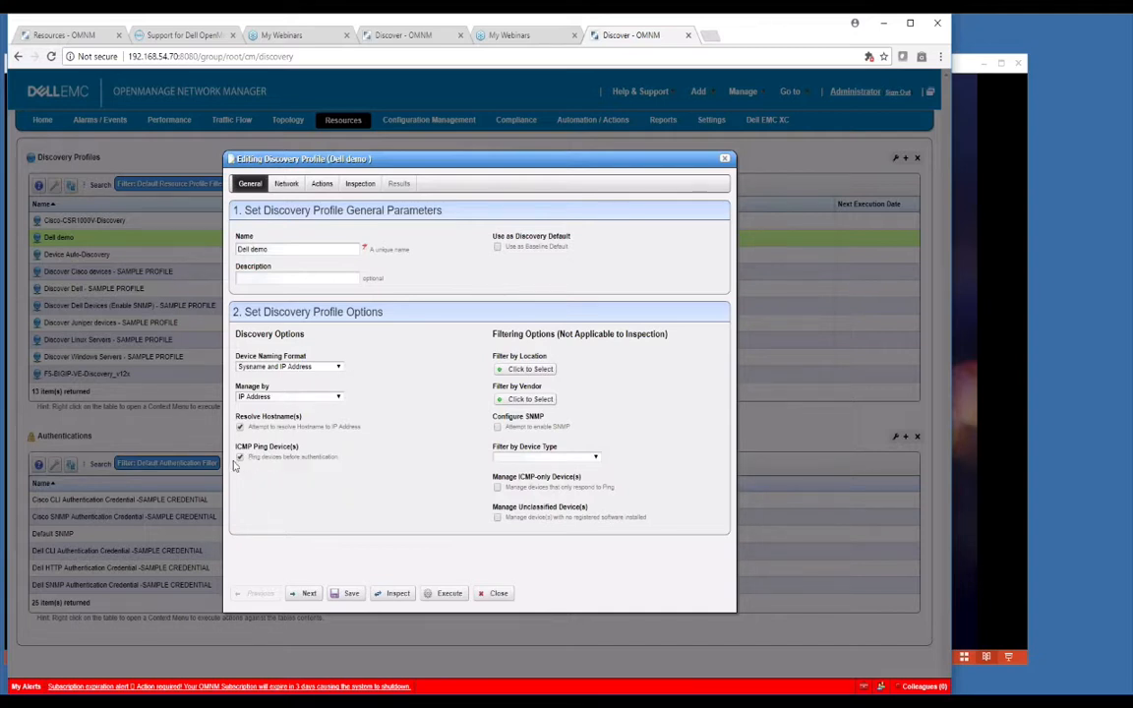
click(240, 459)
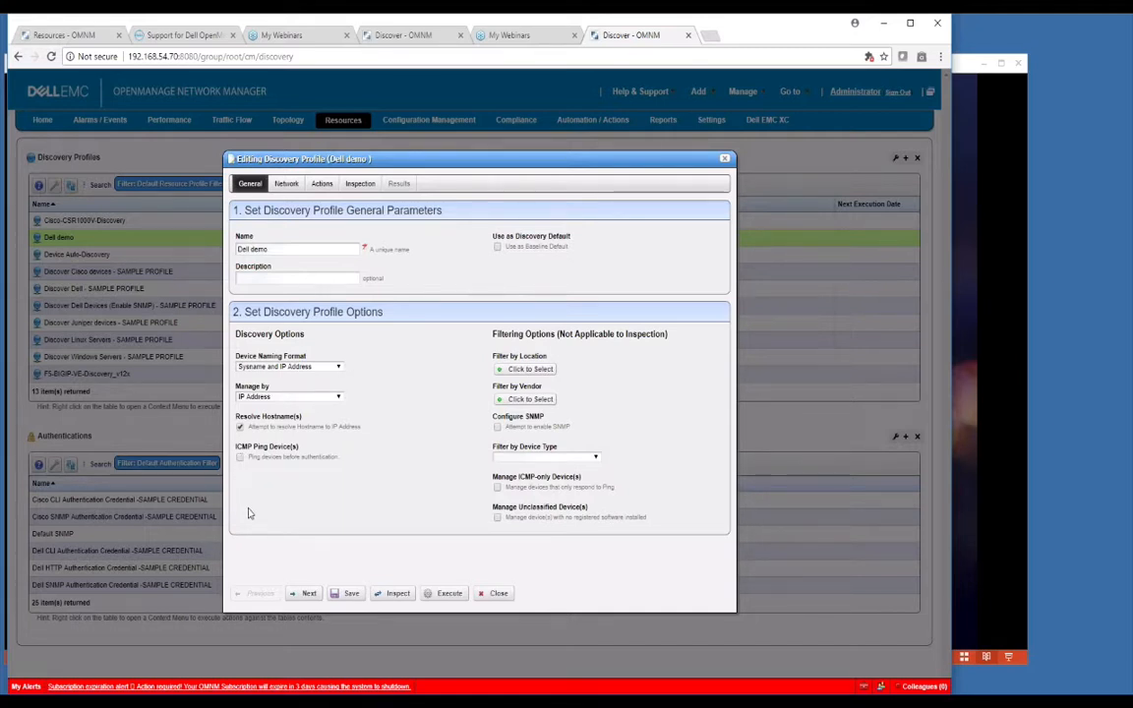
click(240, 459)
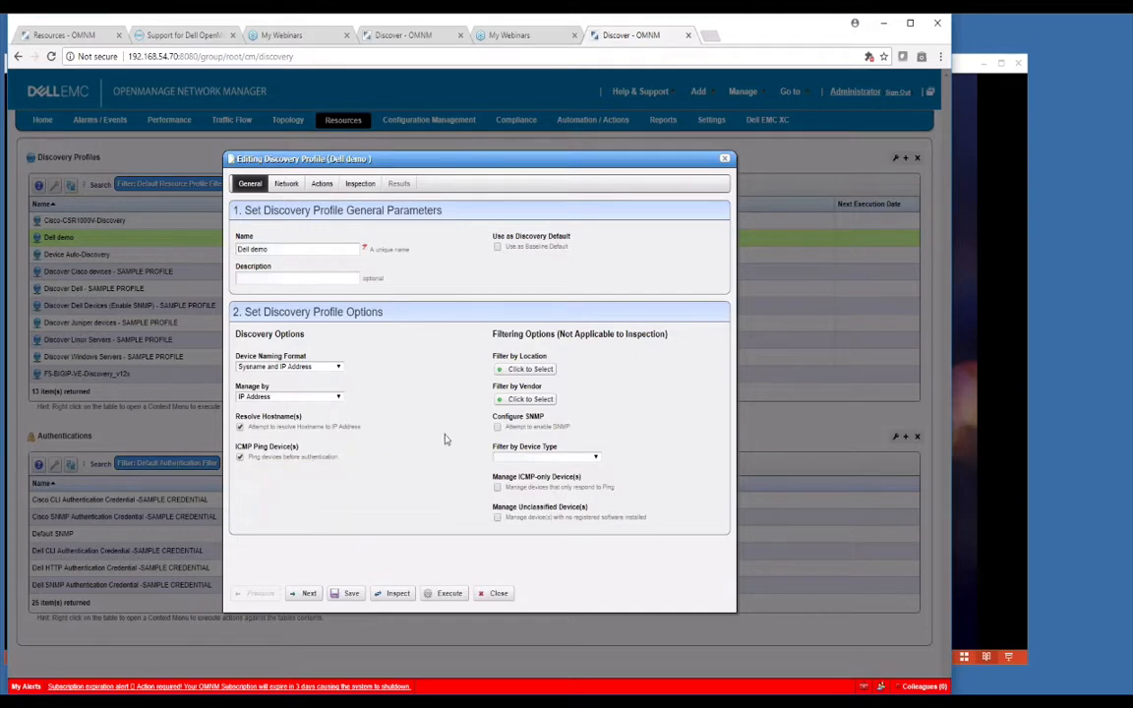
click(502, 368)
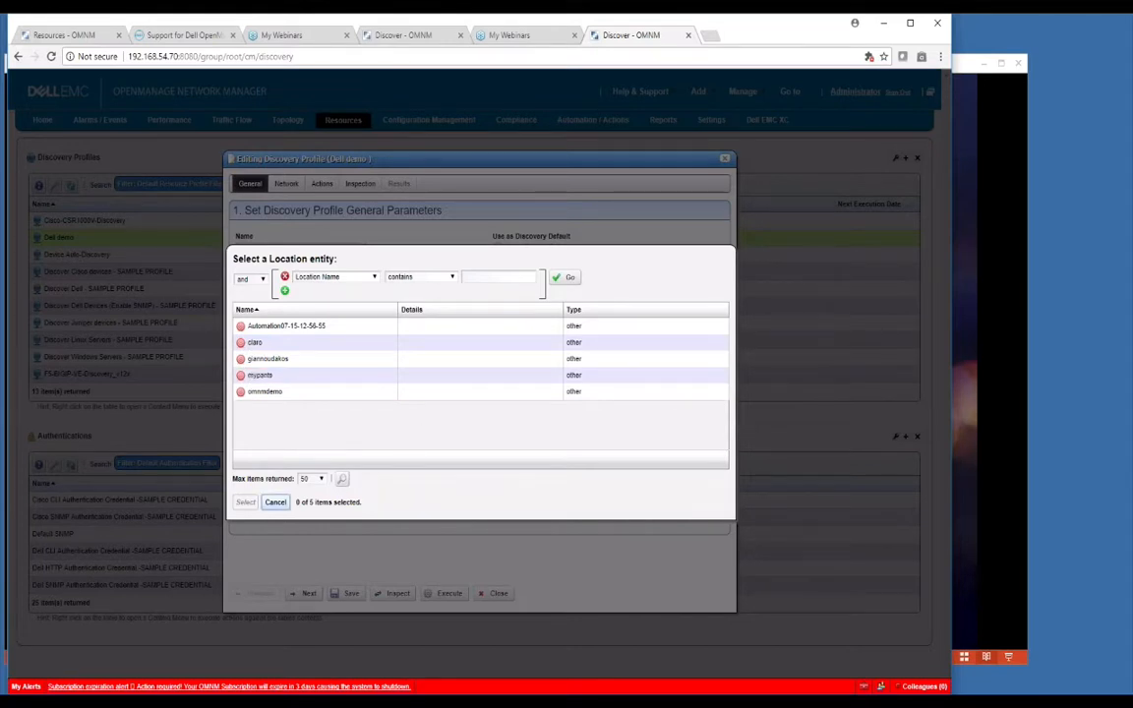
click(276, 502)
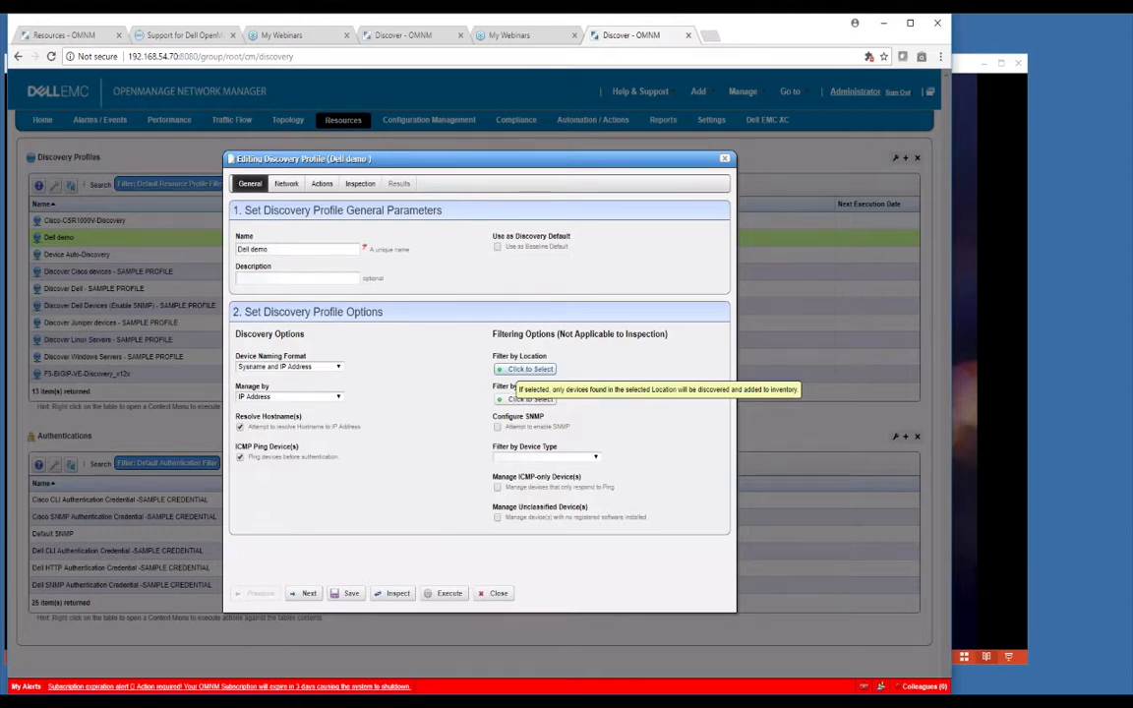
click(521, 370)
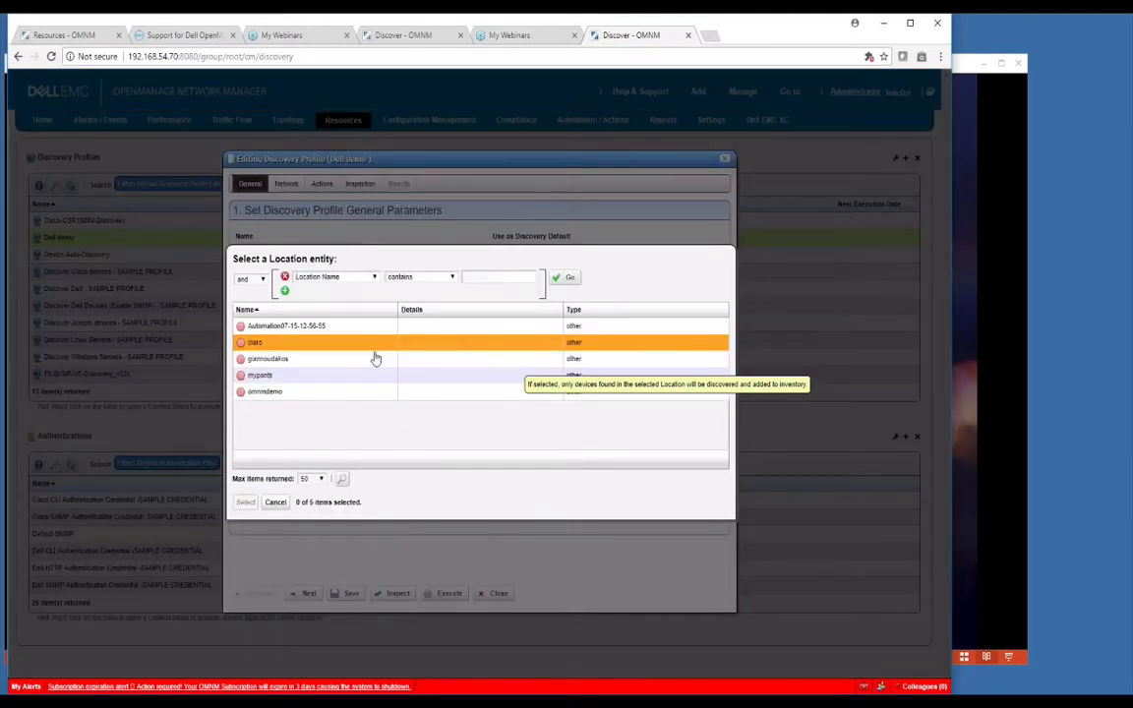
click(275, 502)
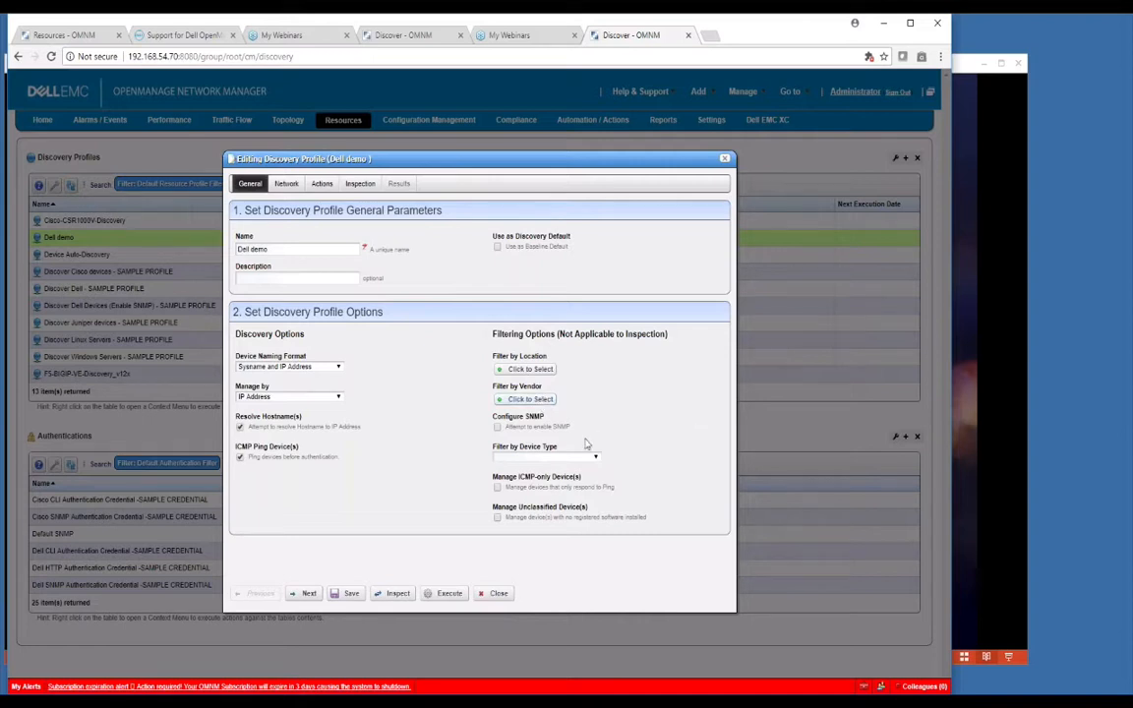
click(497, 428)
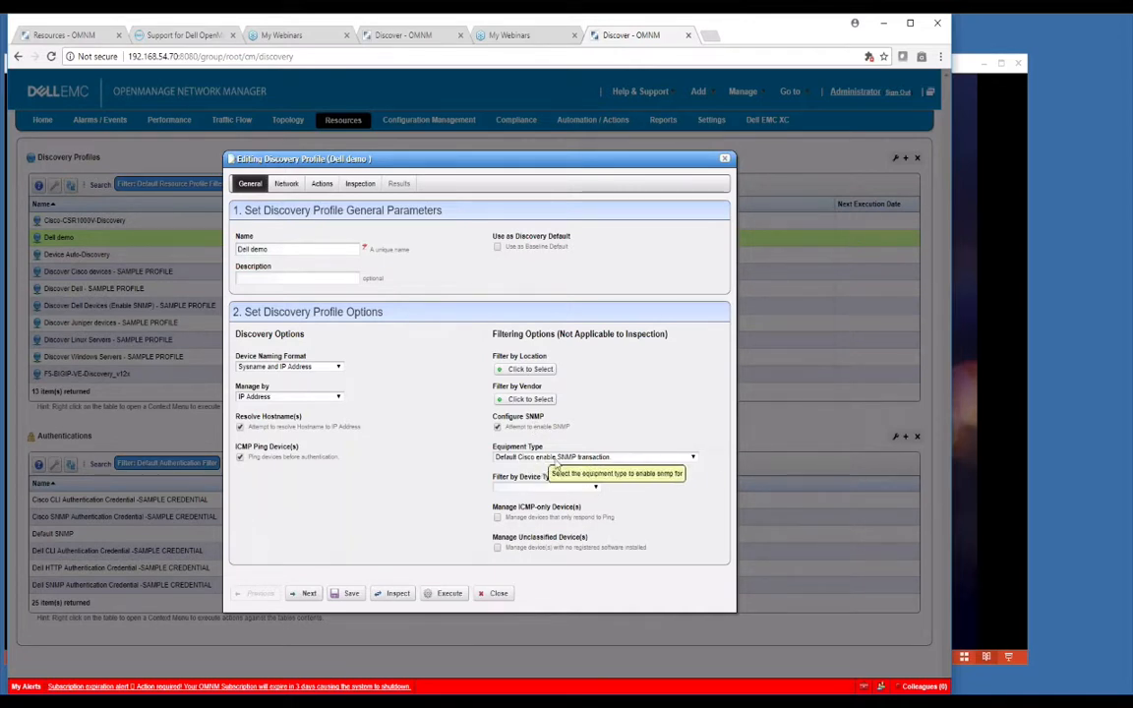
click(688, 458)
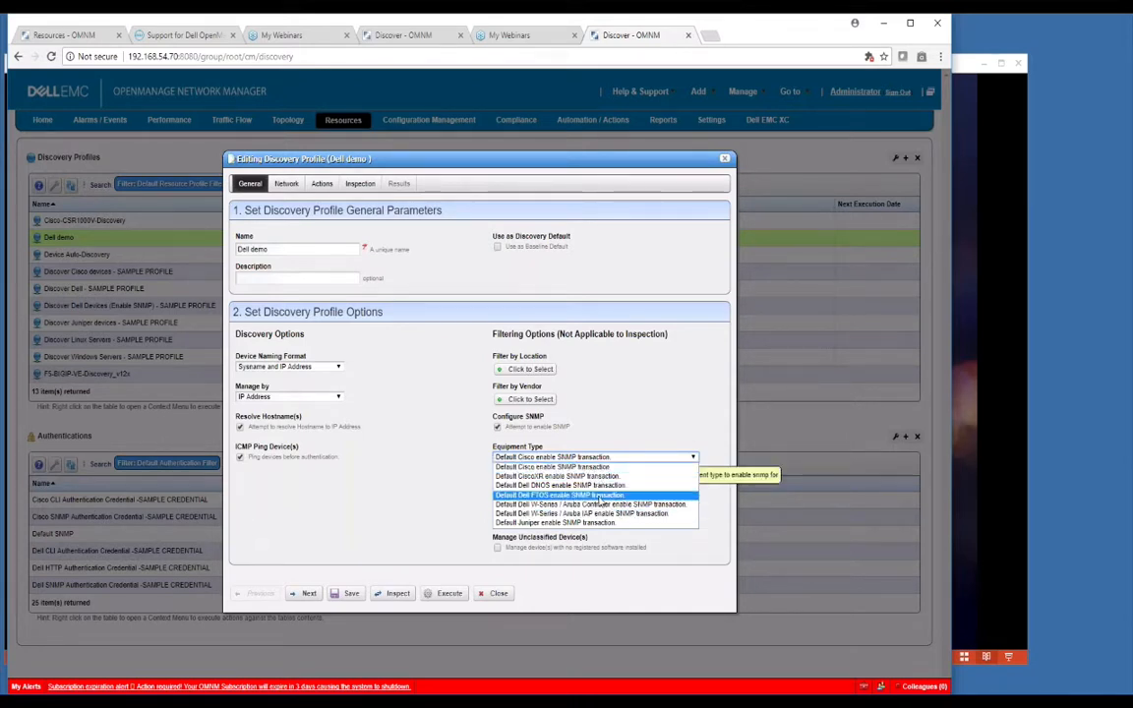
click(640, 433)
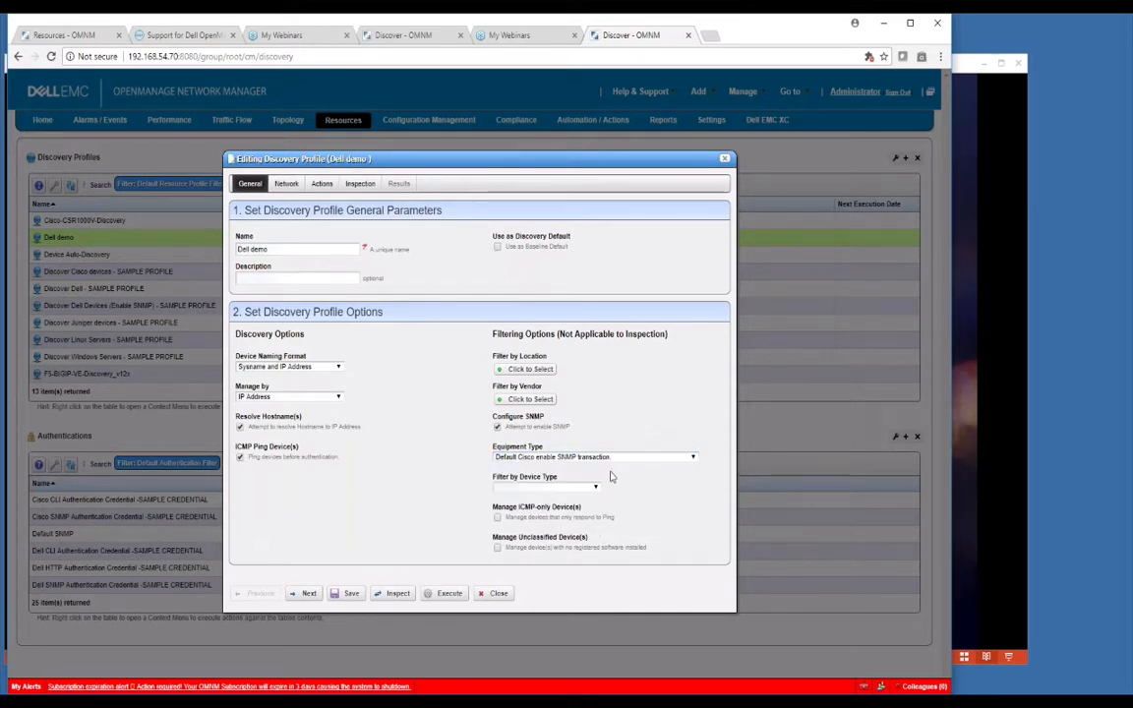
click(497, 428)
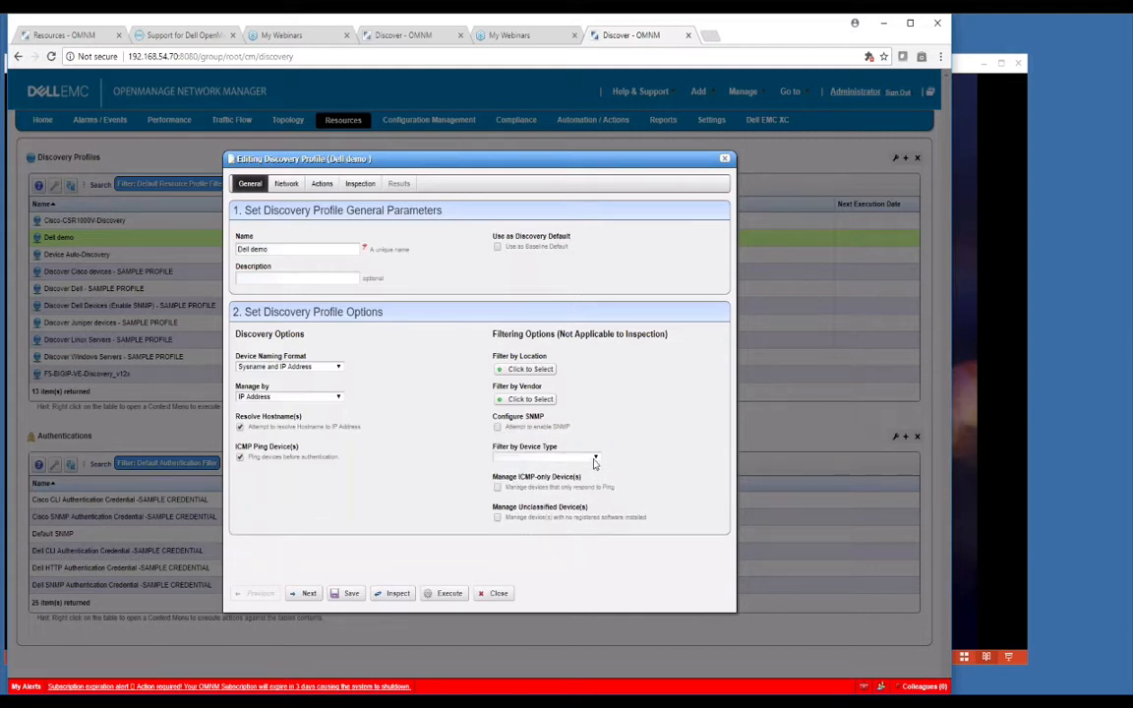
click(595, 458)
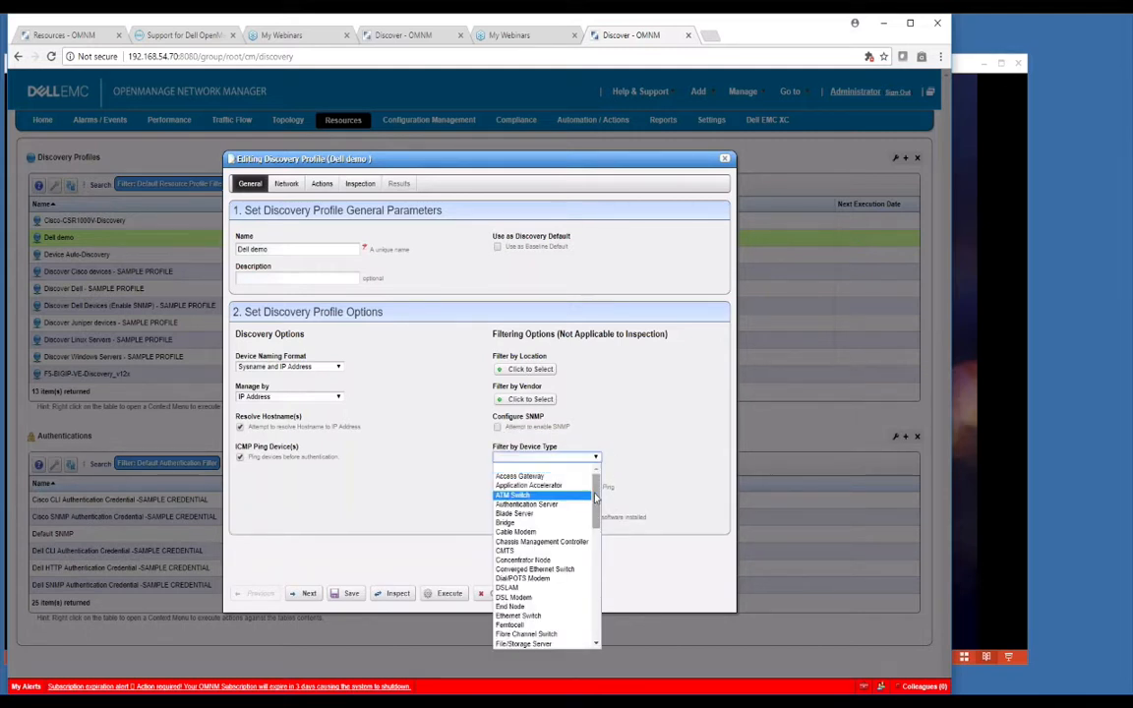
scroll(595, 512, down, 2)
scroll(594, 512, down, 3)
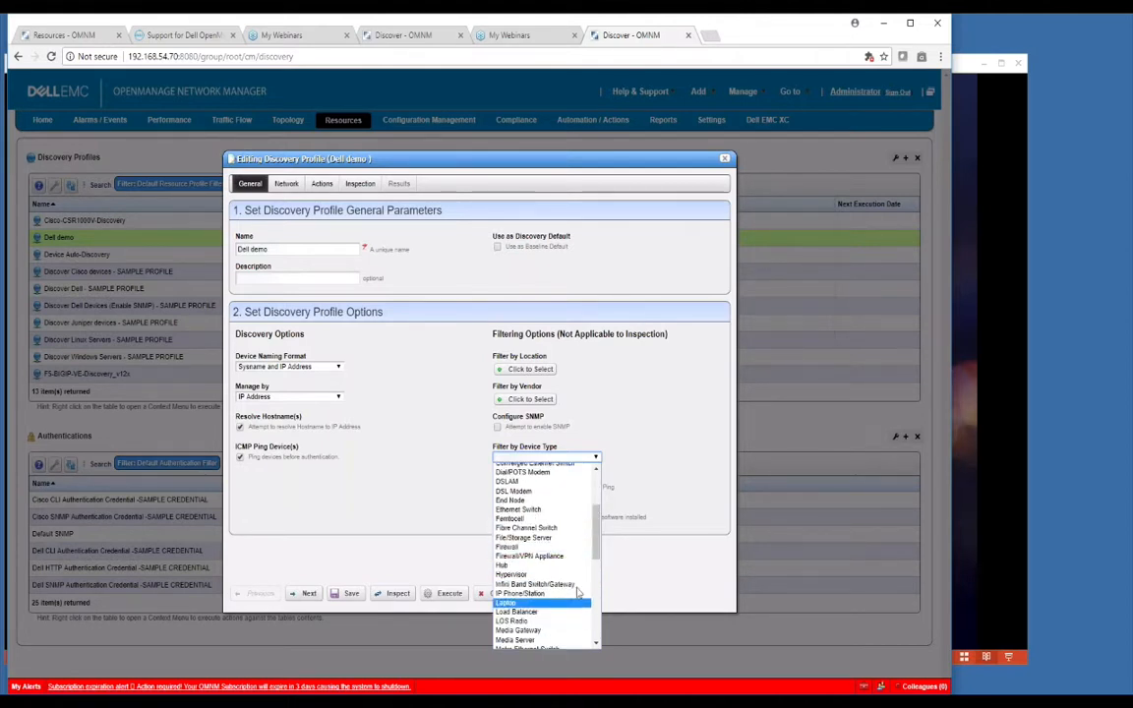
click(658, 476)
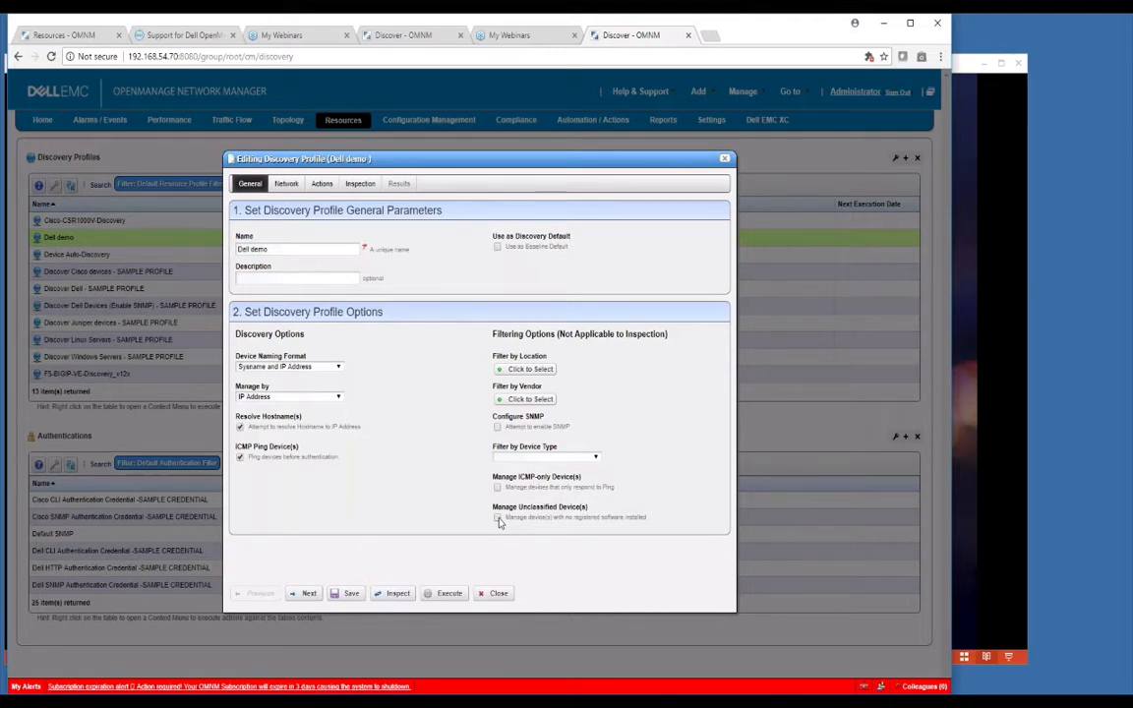
Step: Show the Driver Information for Dell EMC Networking (FTOS), listing its supported models and OS versions
click(74, 40)
mouse_move(723, 94)
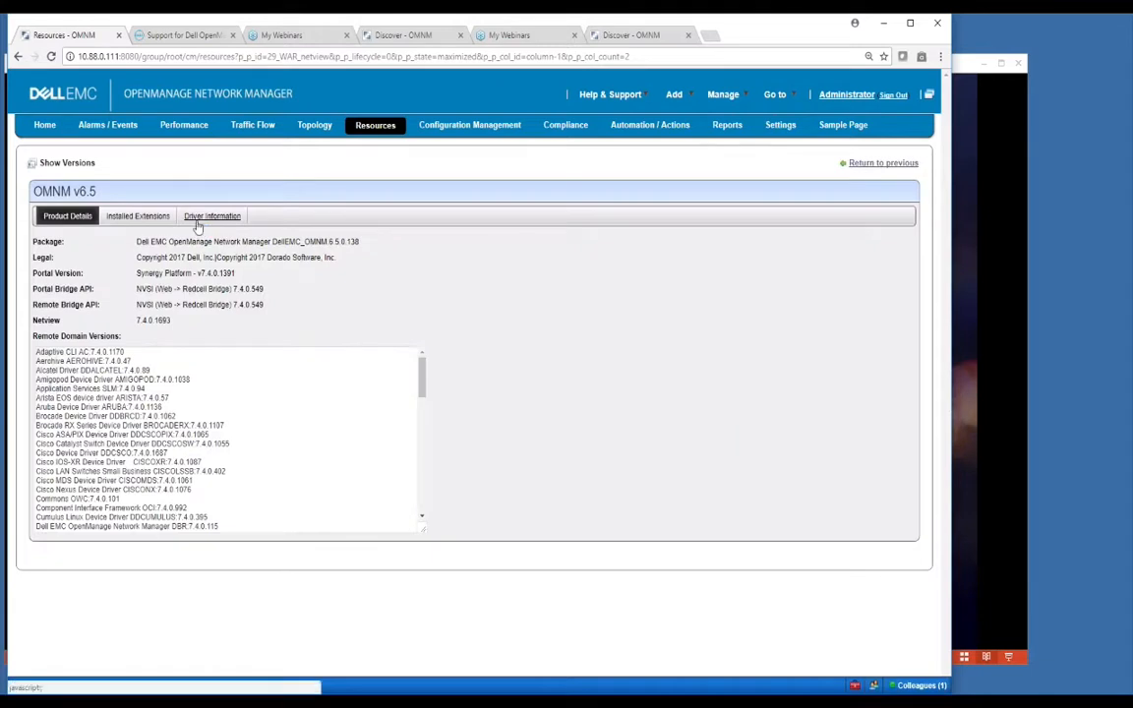
click(197, 220)
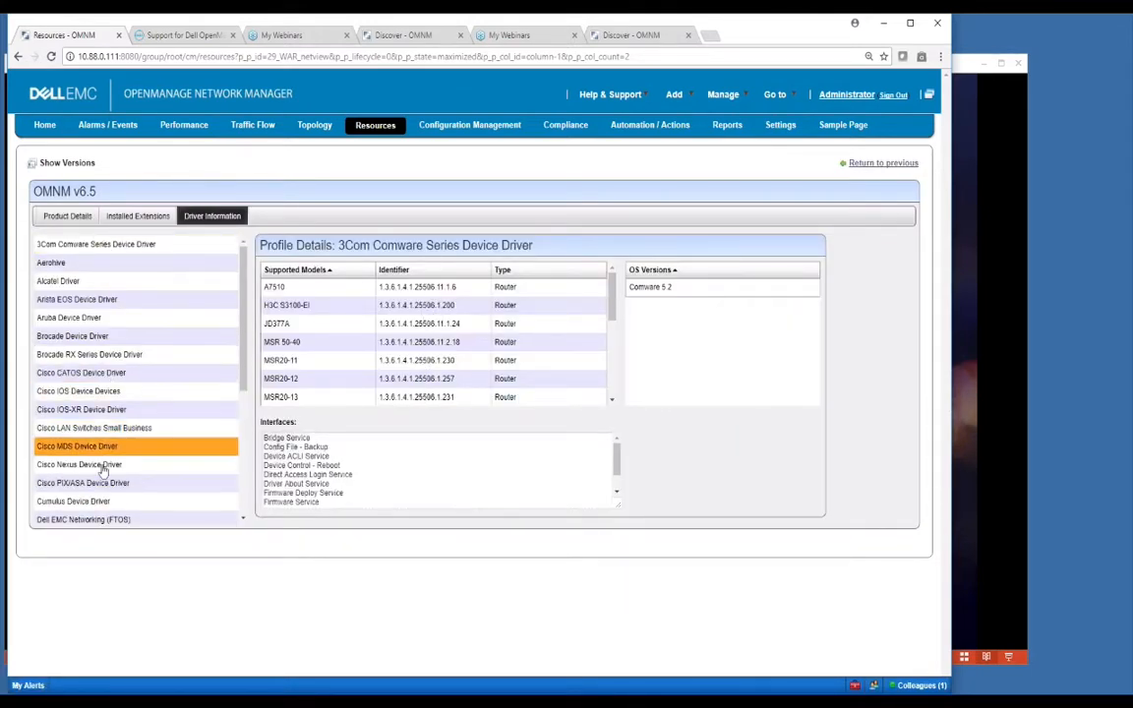
click(102, 518)
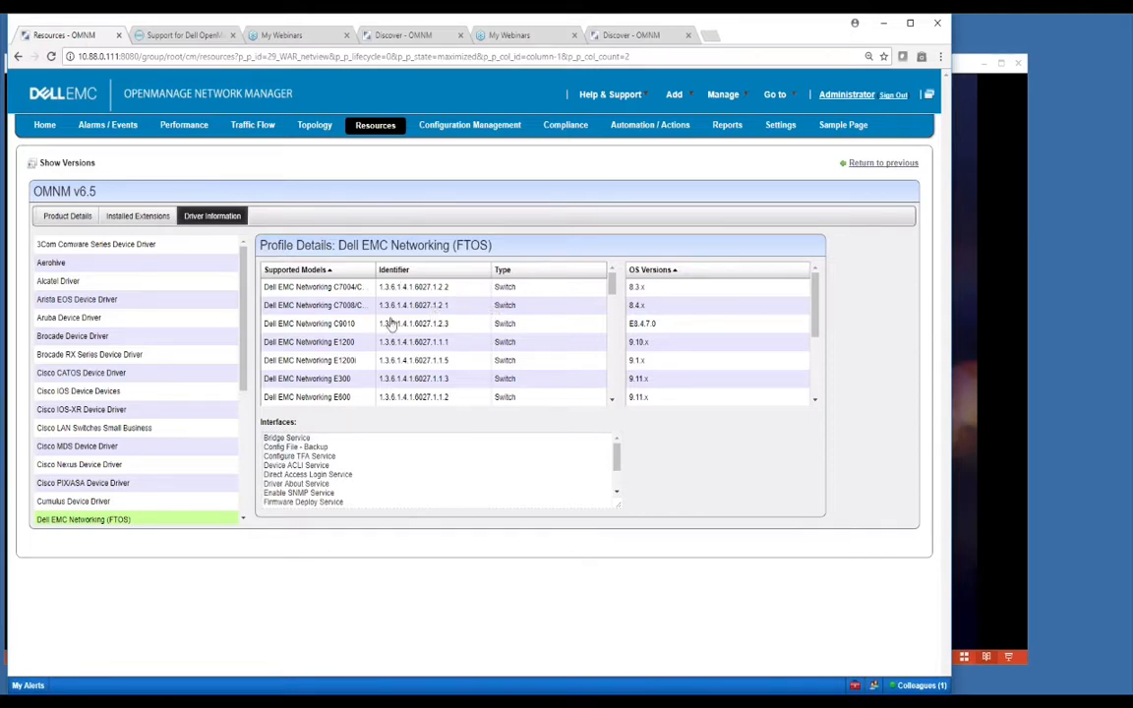
Step: In the Dell demo editor, leave Manage Unclassified Device(s) unchecked and view the Network settings
click(608, 34)
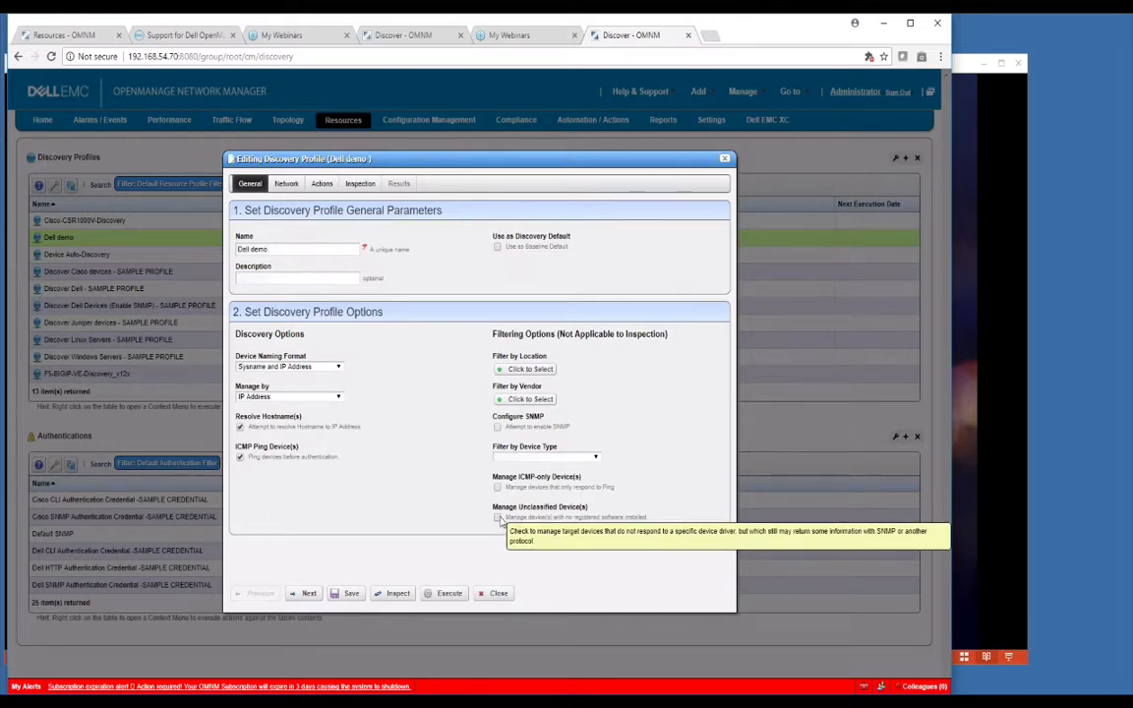
click(498, 519)
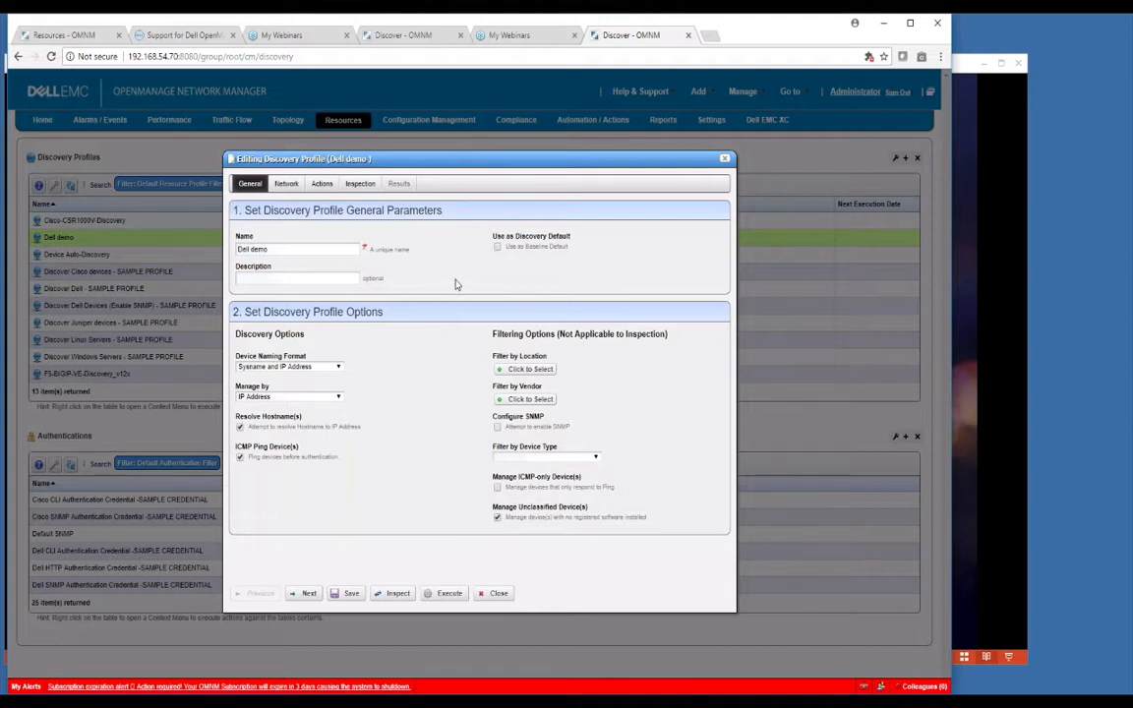
click(497, 517)
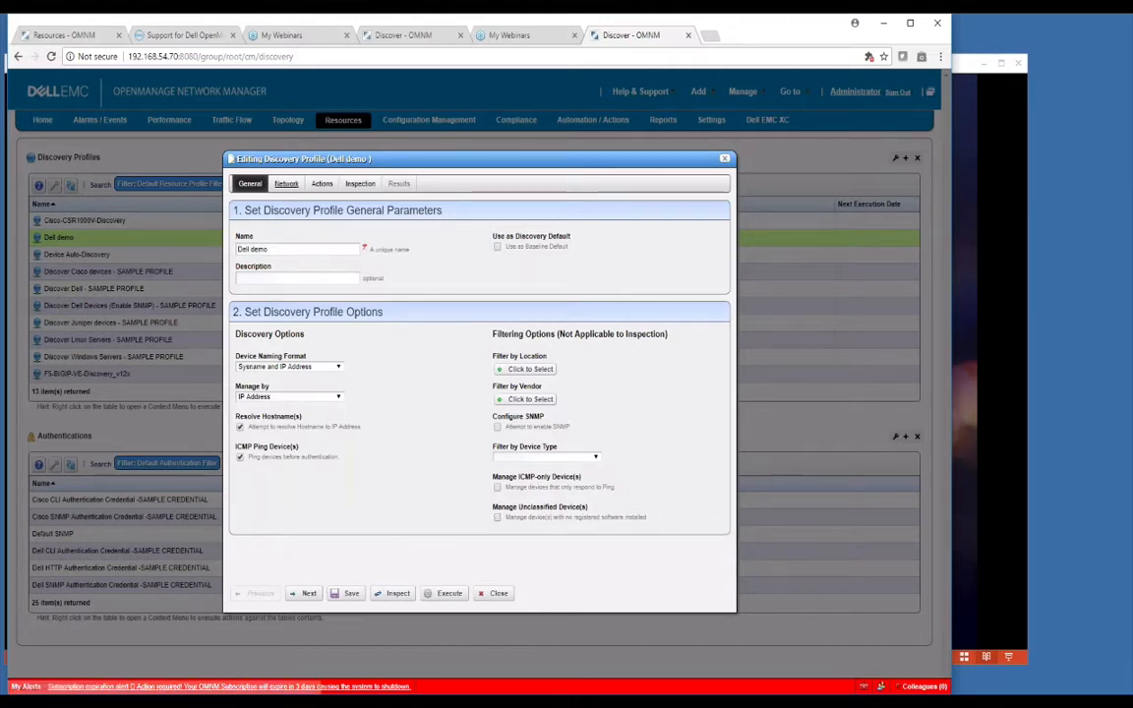
click(286, 182)
click(366, 238)
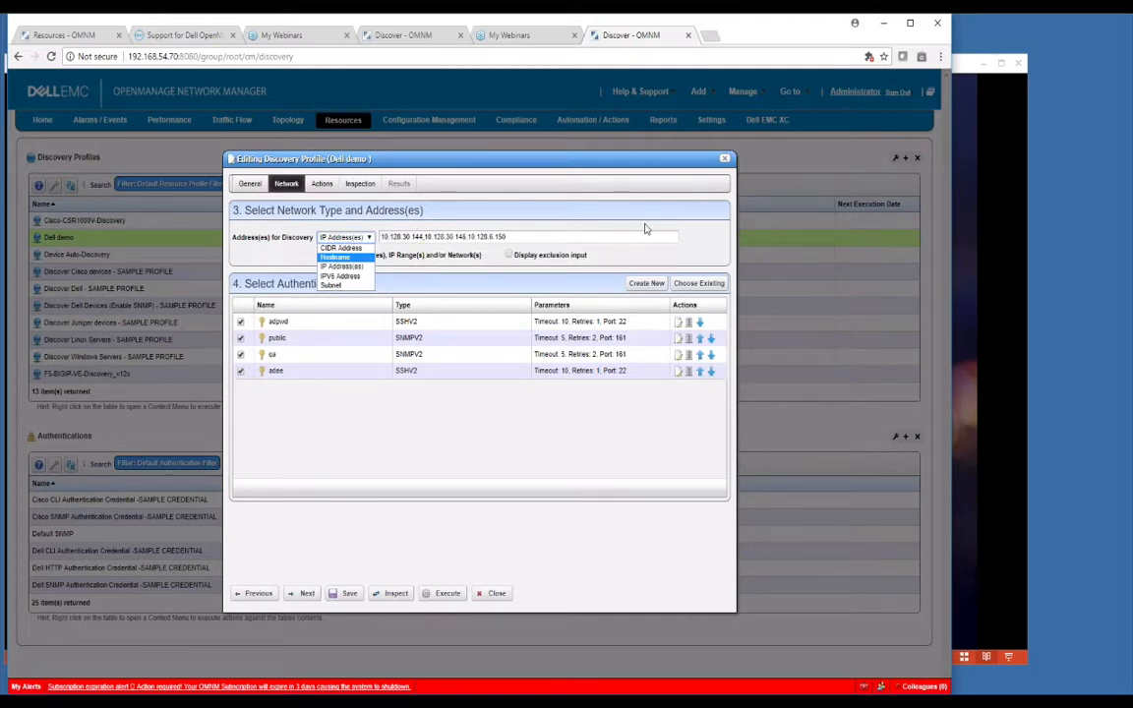
click(525, 236)
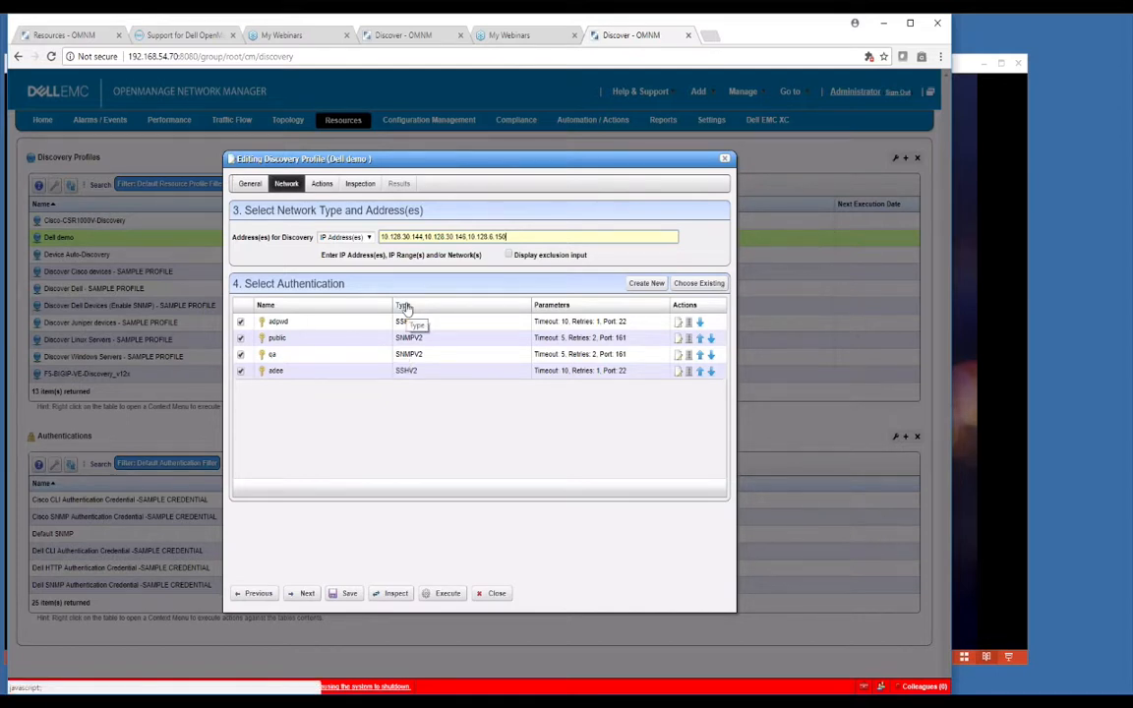
click(517, 207)
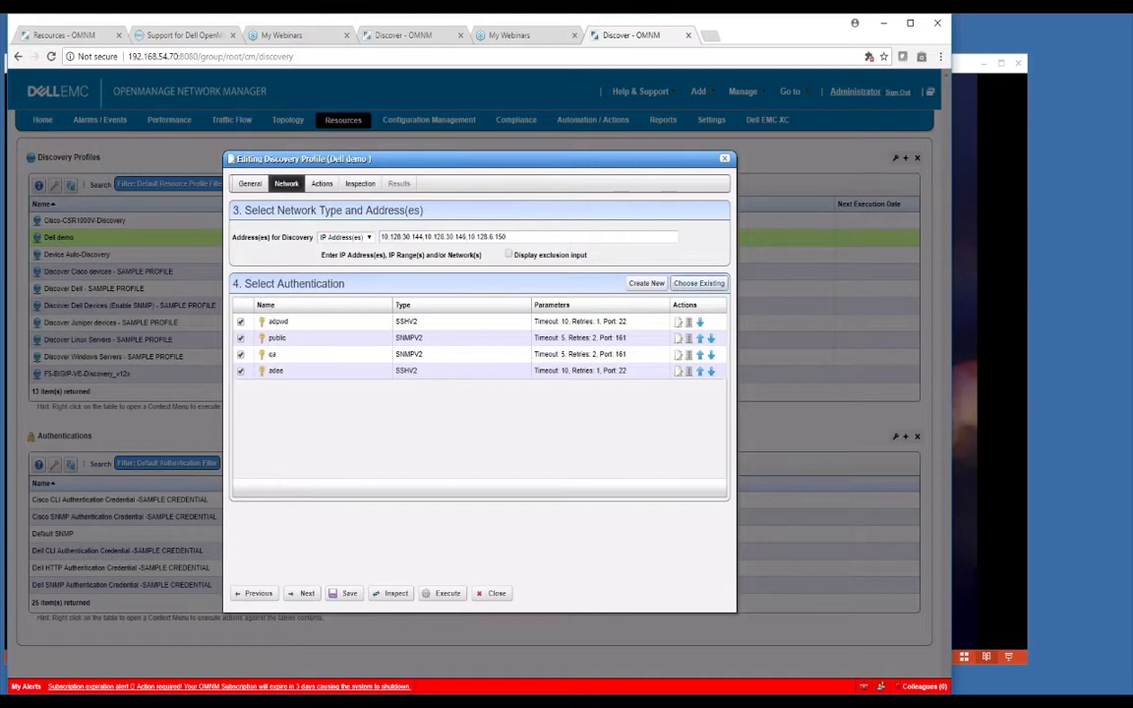
click(642, 283)
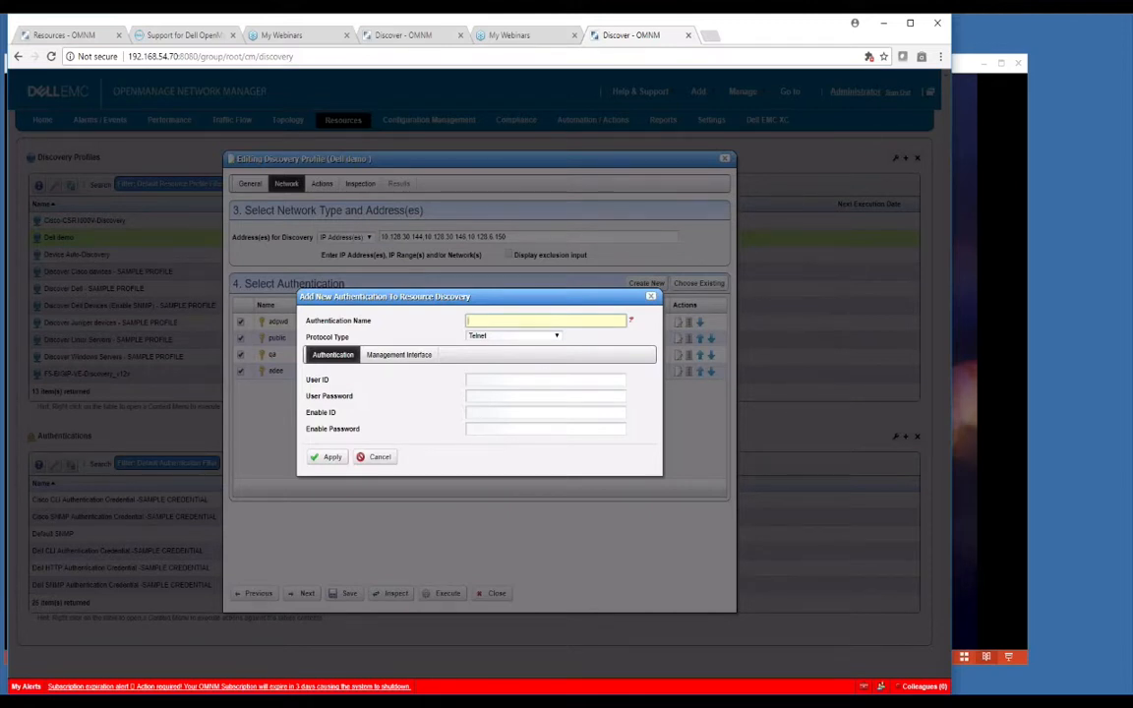
text(myt)
click(505, 341)
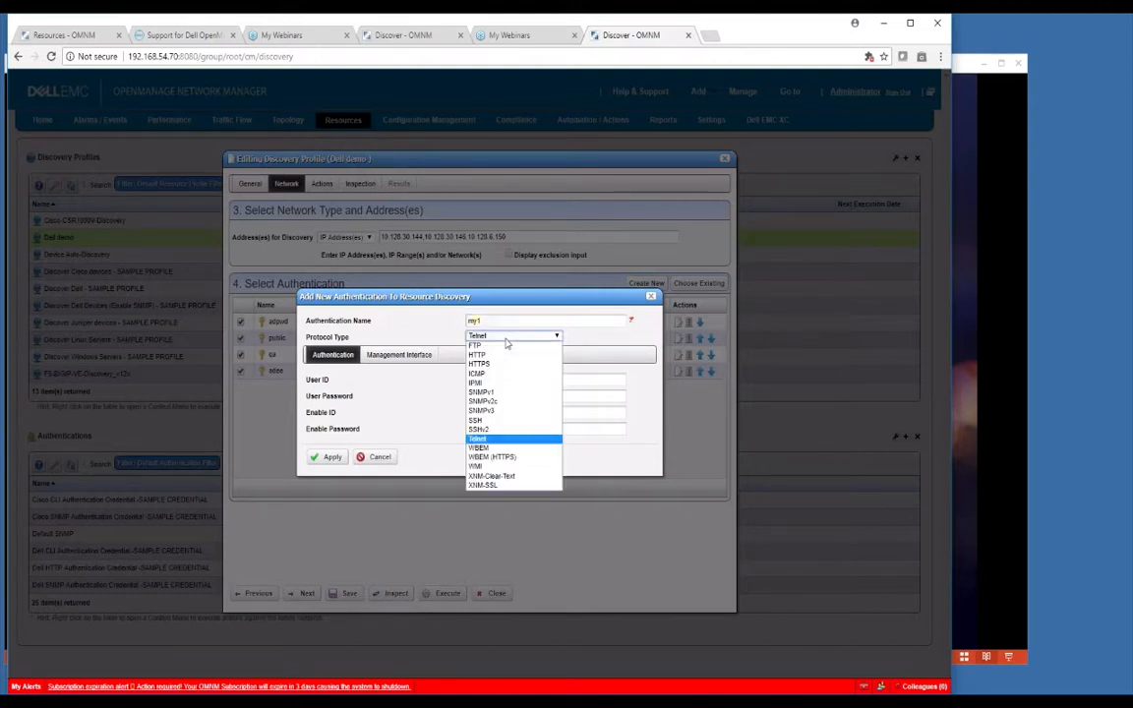
click(490, 403)
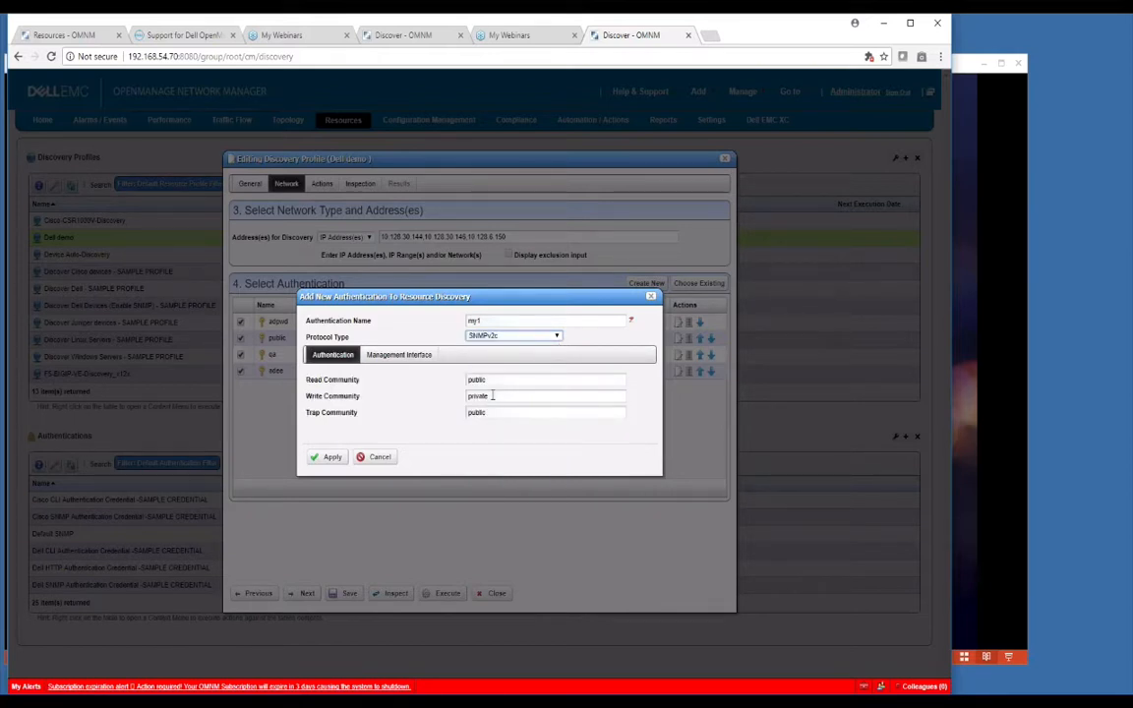
drag(495, 380, 468, 380)
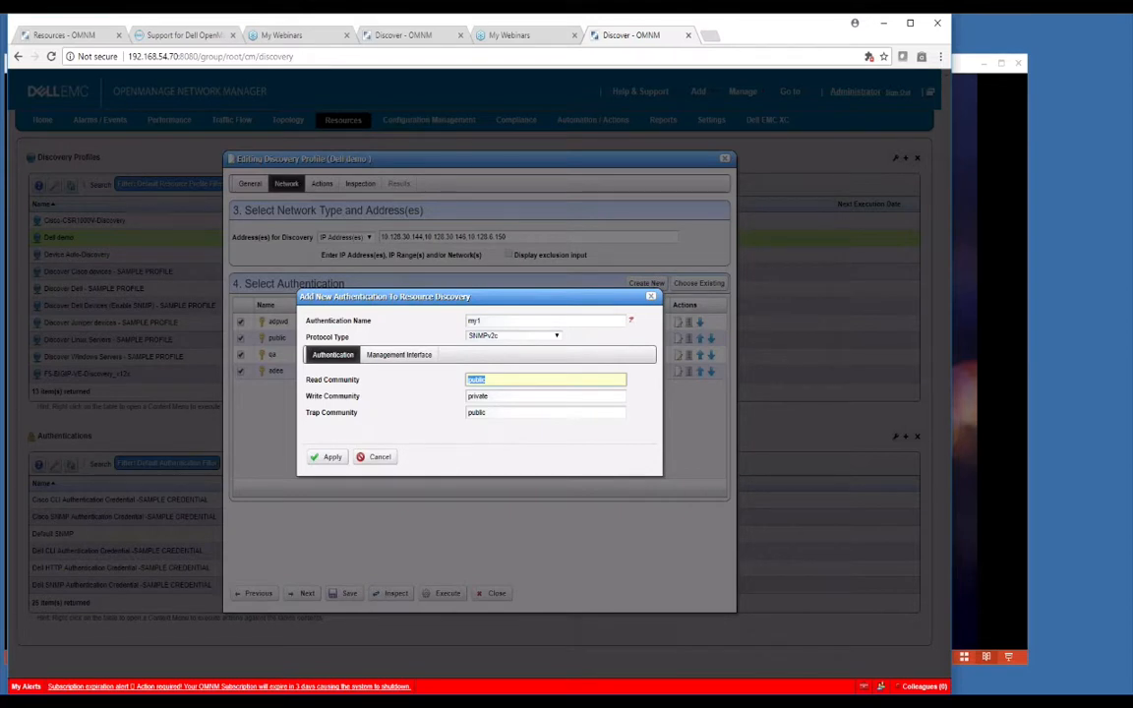
key(Tab)
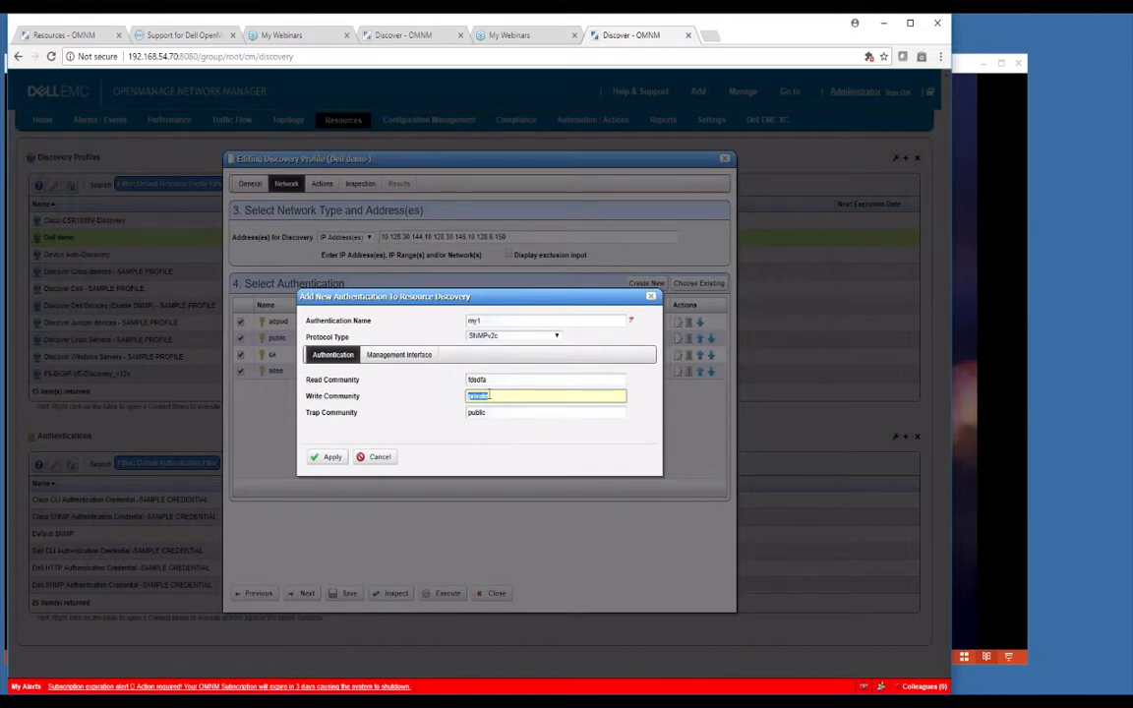
drag(493, 380, 447, 389)
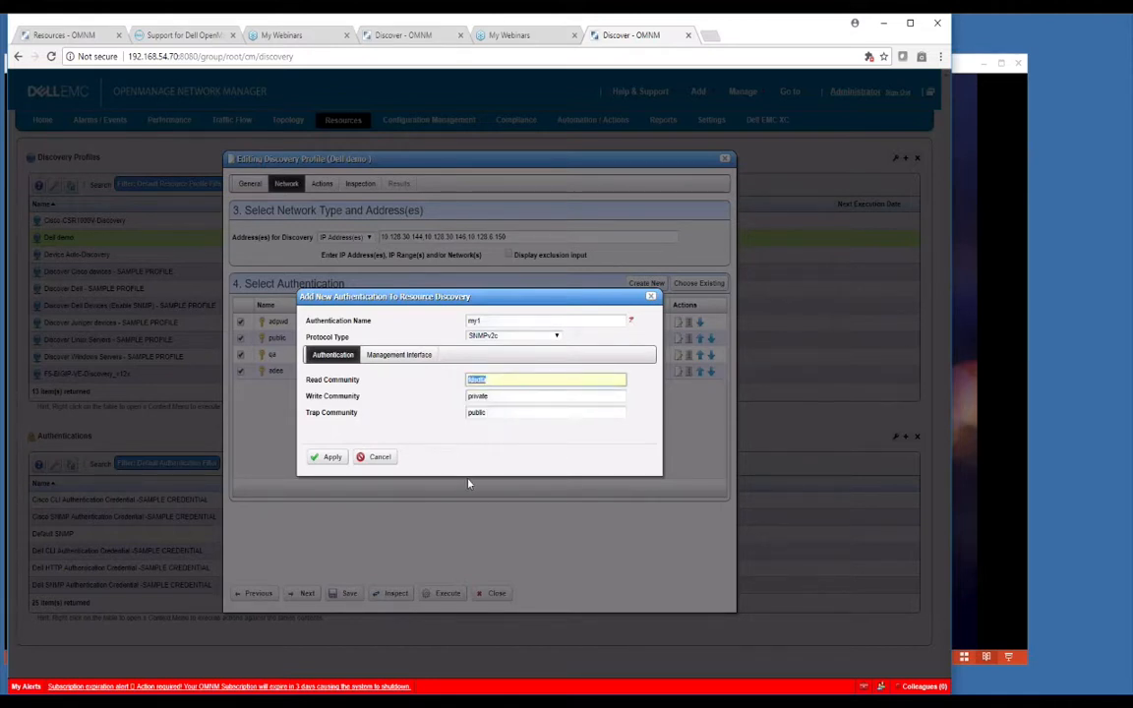
click(470, 381)
key(Delete)
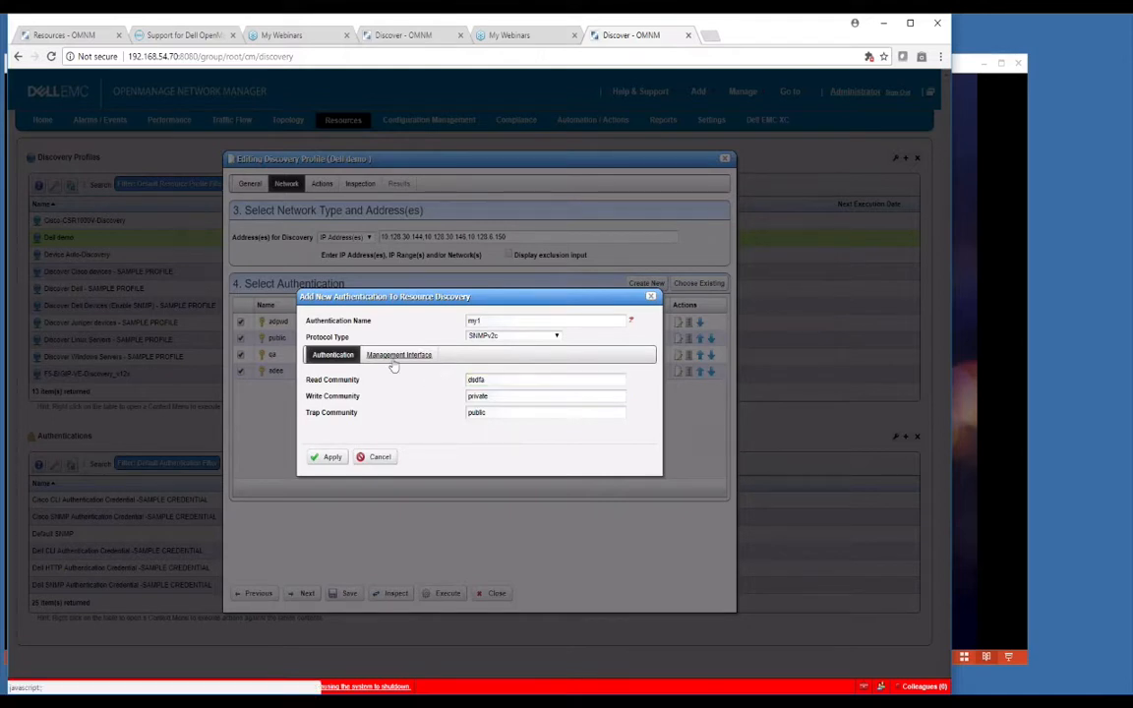
click(394, 356)
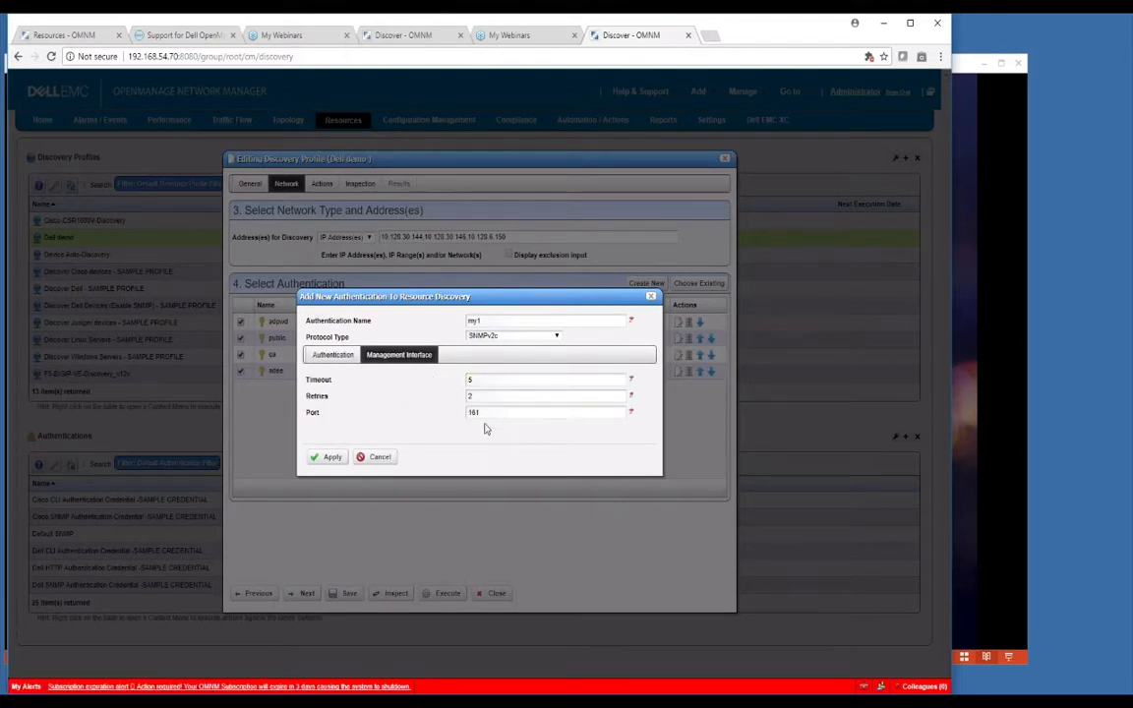
click(369, 458)
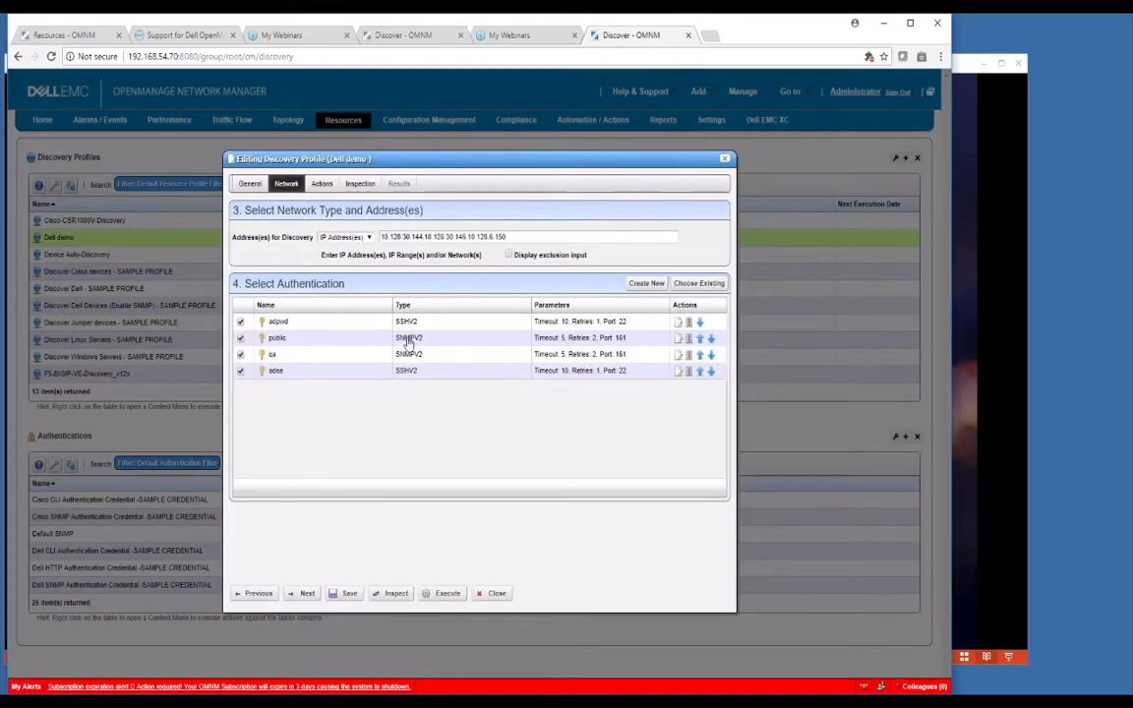
click(644, 284)
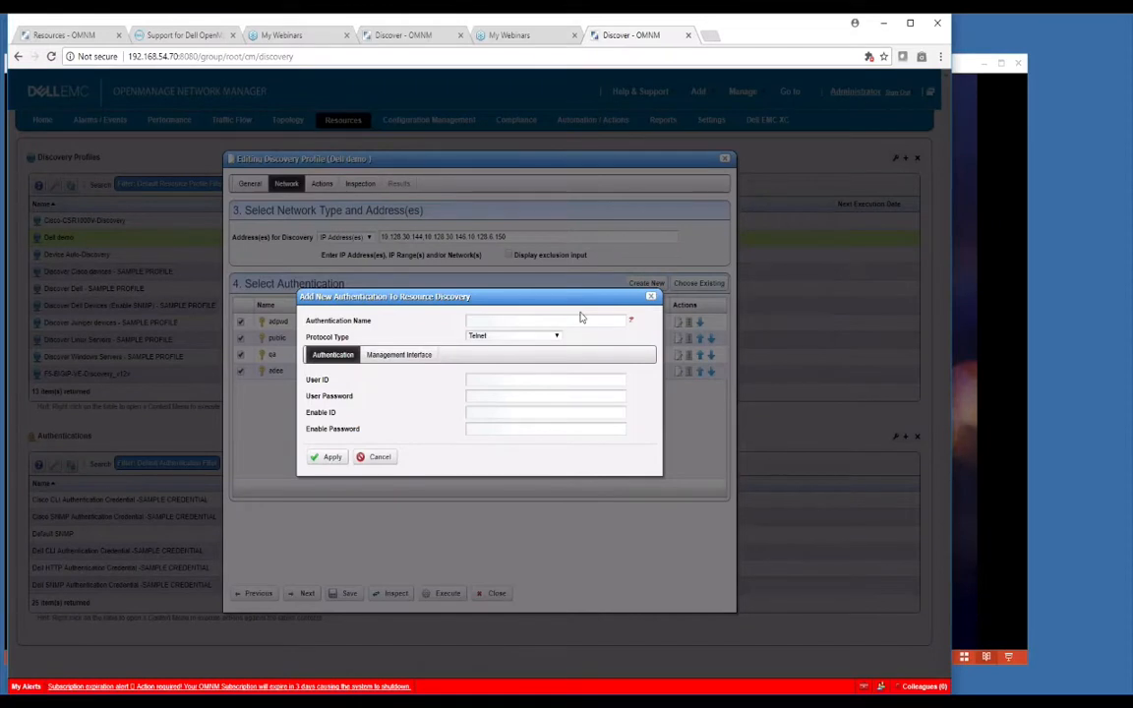
text(mycli)
click(554, 339)
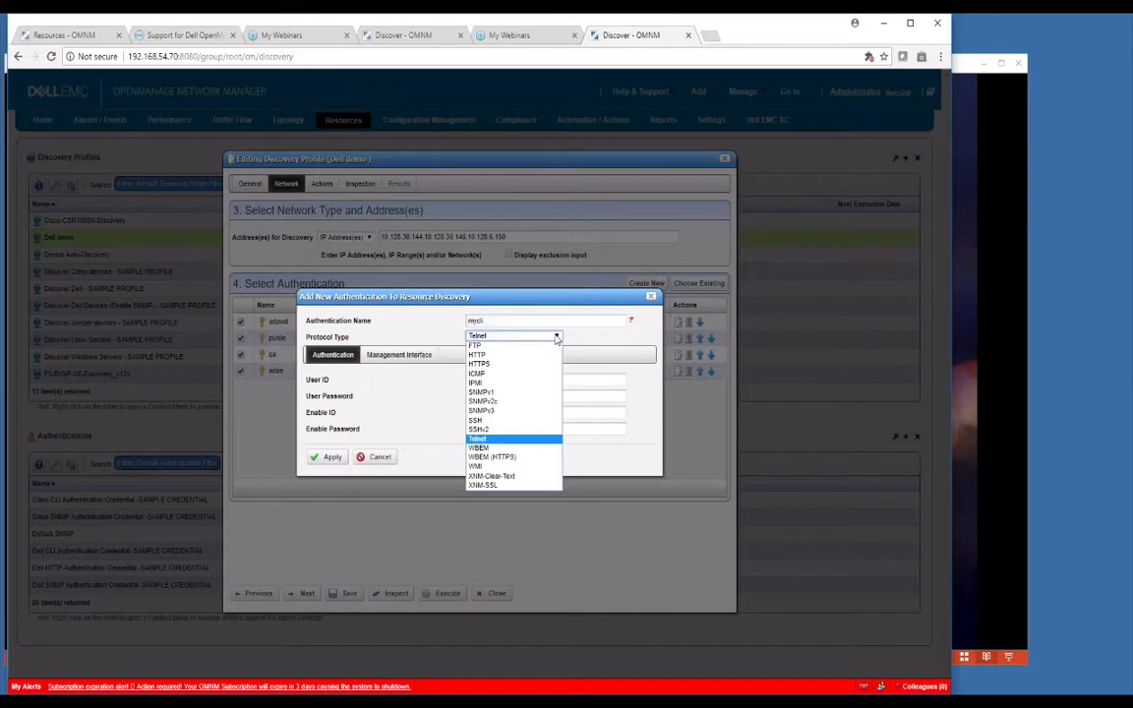
click(482, 430)
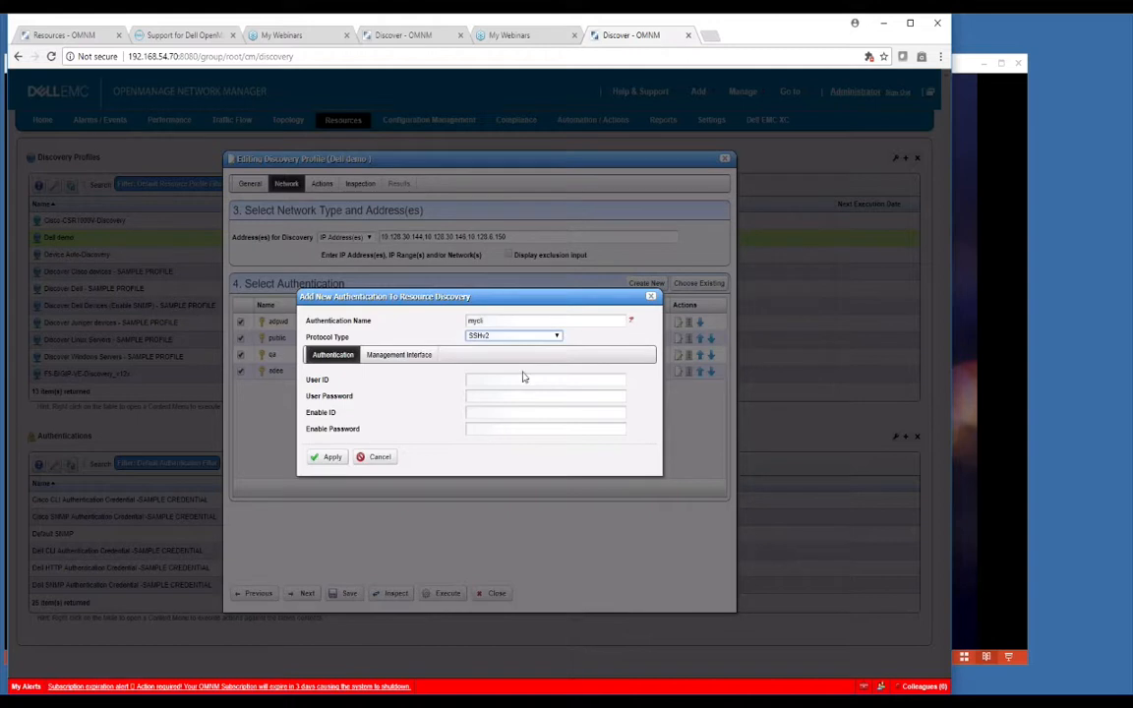
click(552, 337)
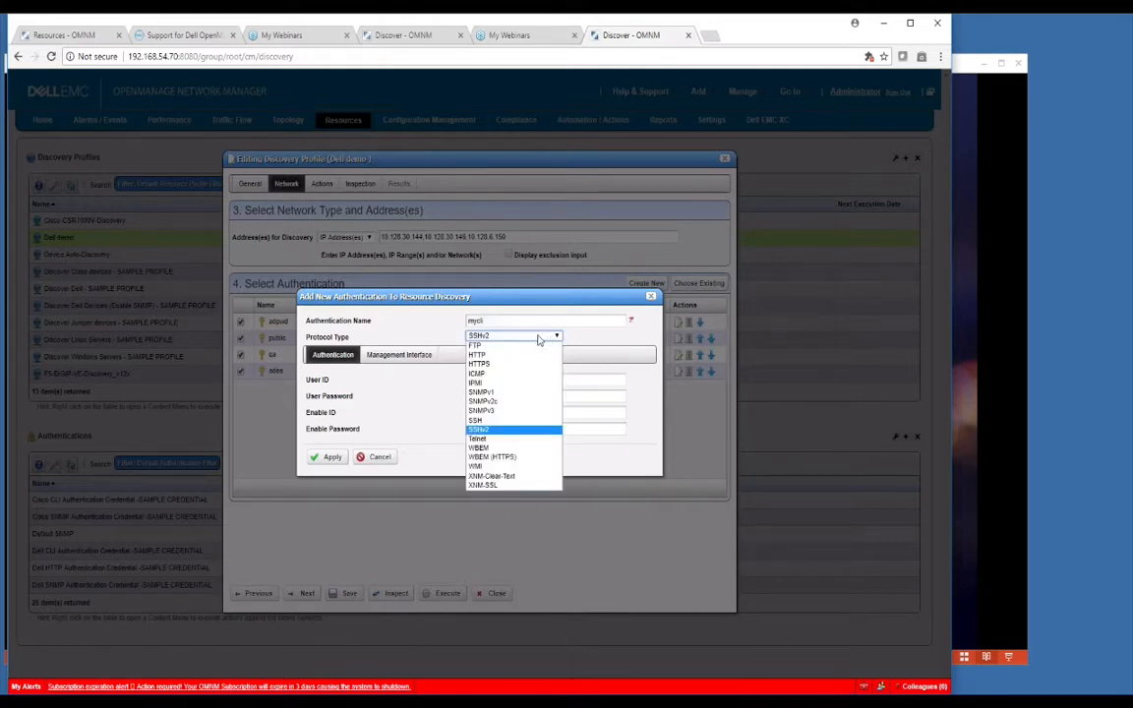
click(479, 450)
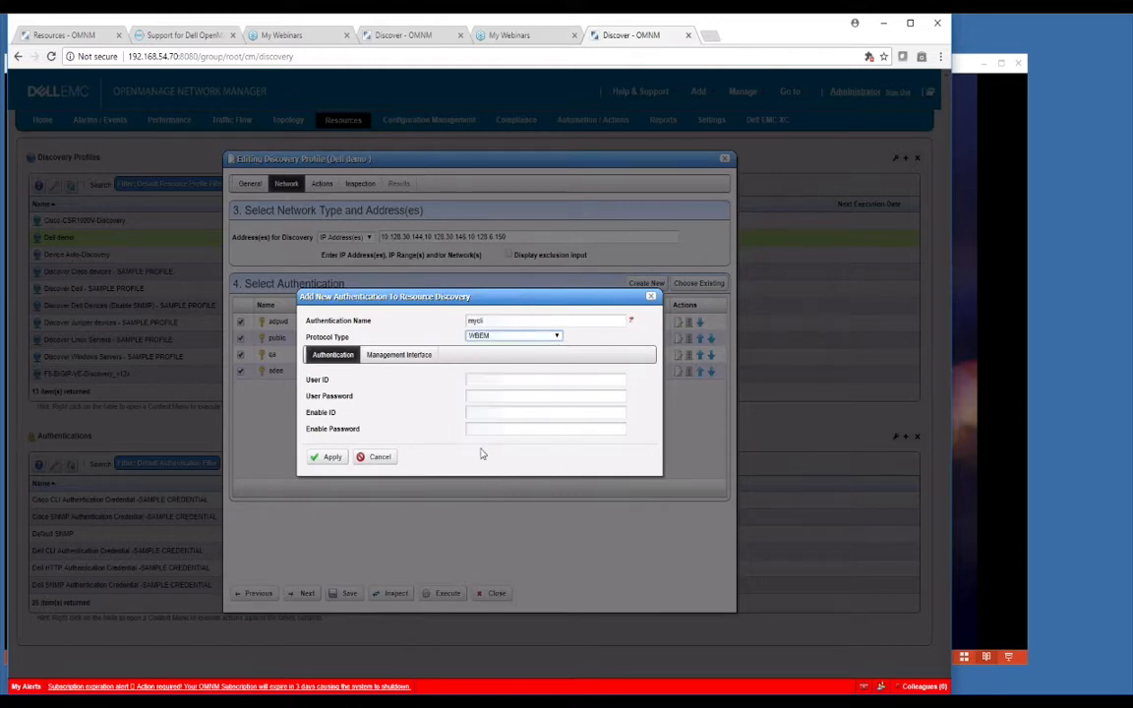
click(557, 337)
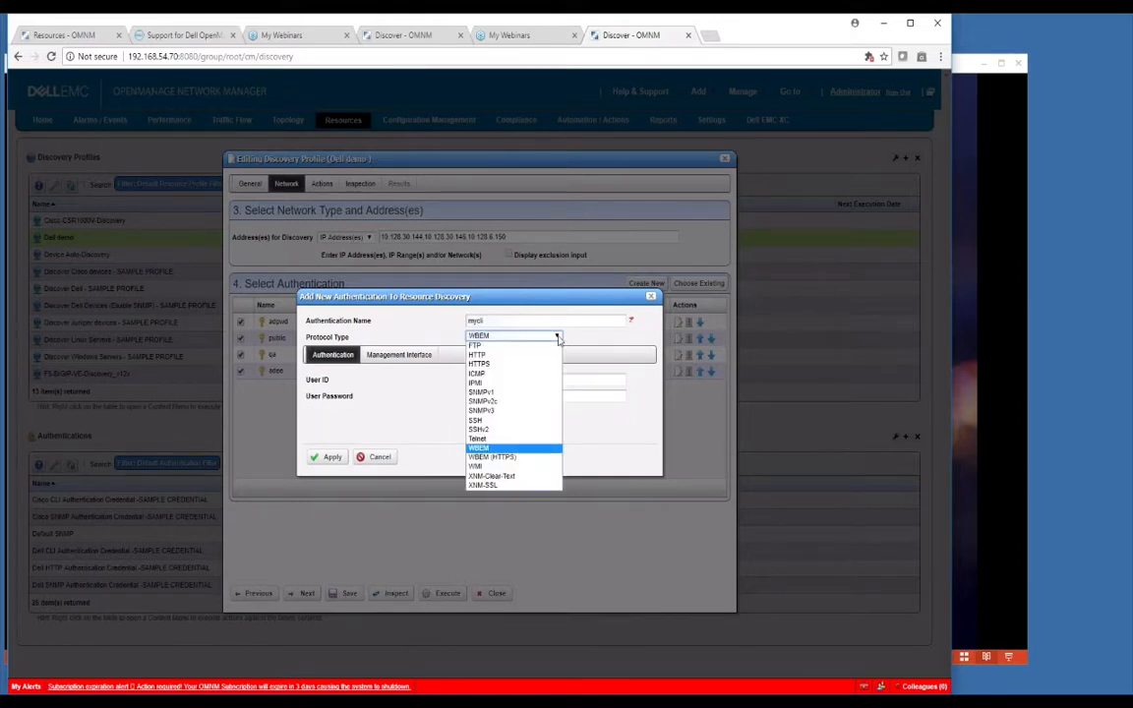
click(482, 466)
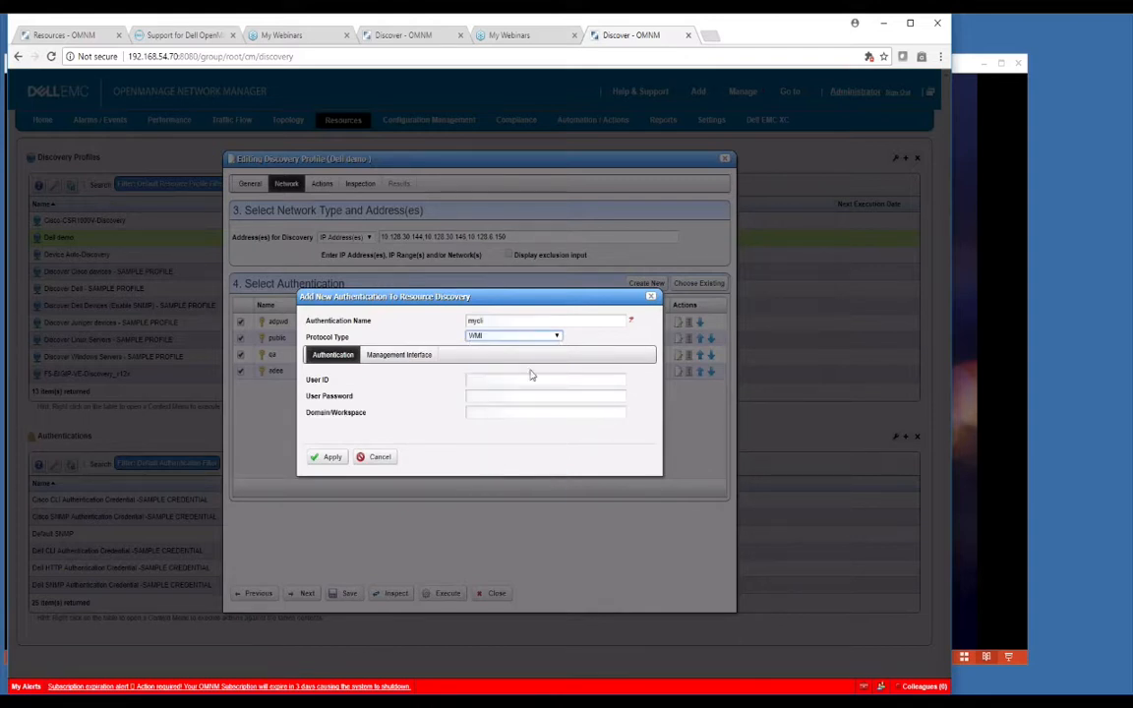
click(531, 337)
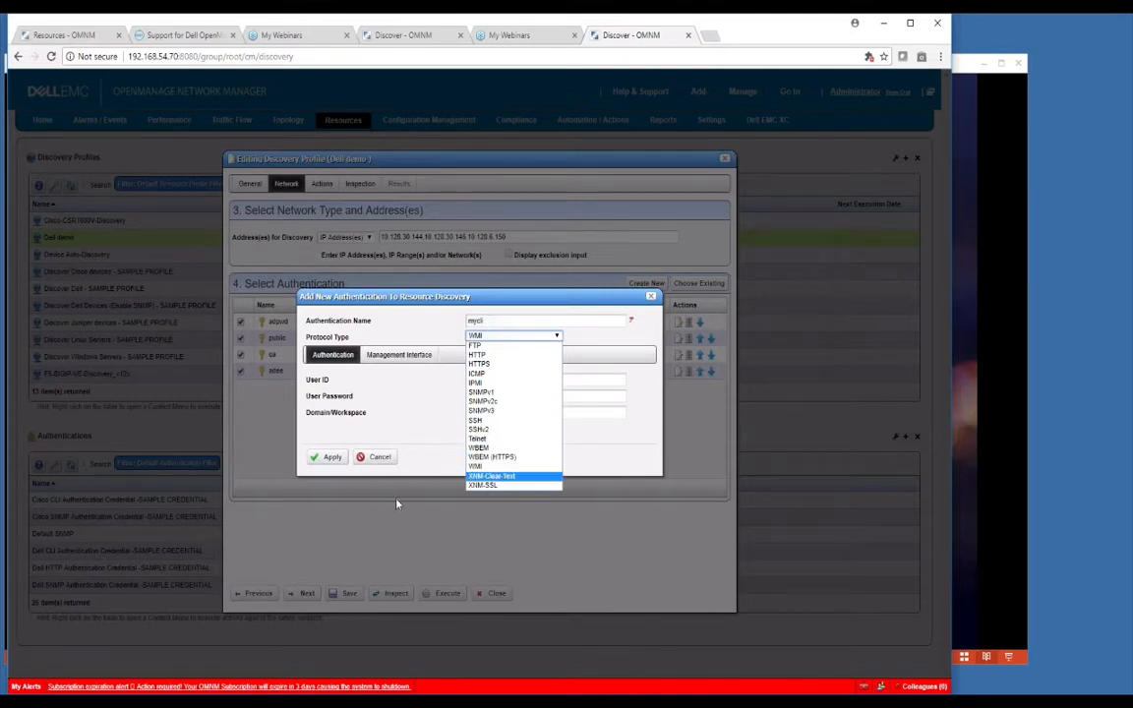
click(381, 473)
click(379, 459)
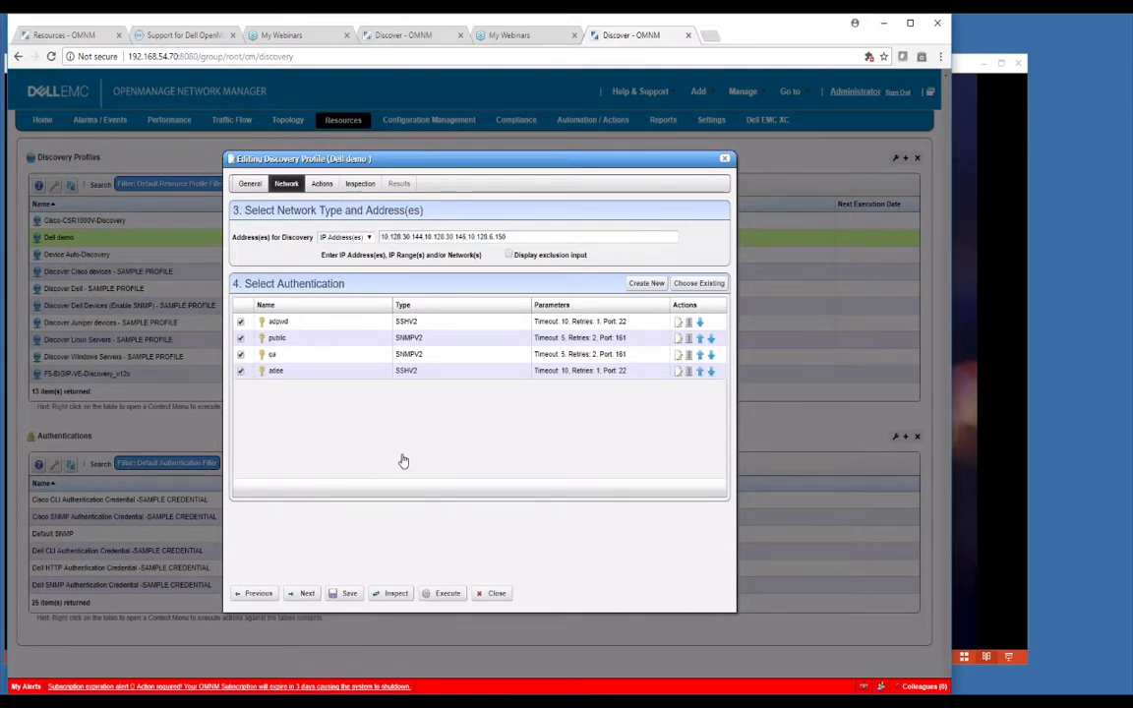
Step: Close the Editing Discovery Profile dialog for Dell demo
click(496, 593)
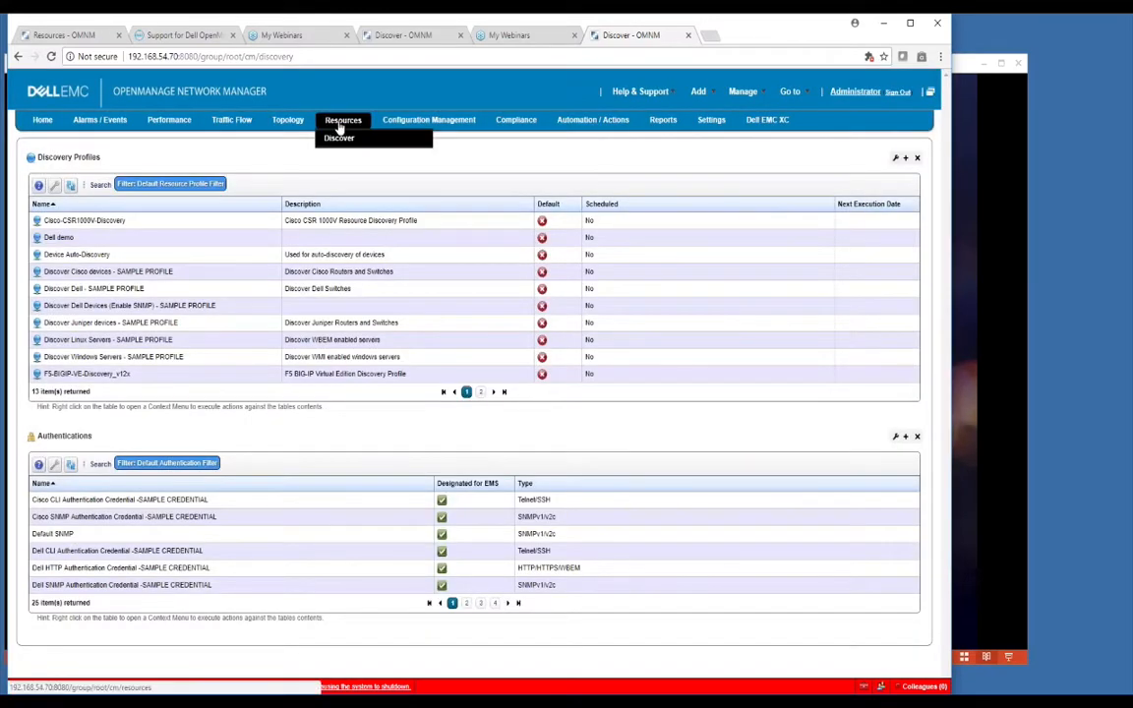
Step: Delete the S6010_150 switch from Managed Resources, then return to the Discover page
click(339, 120)
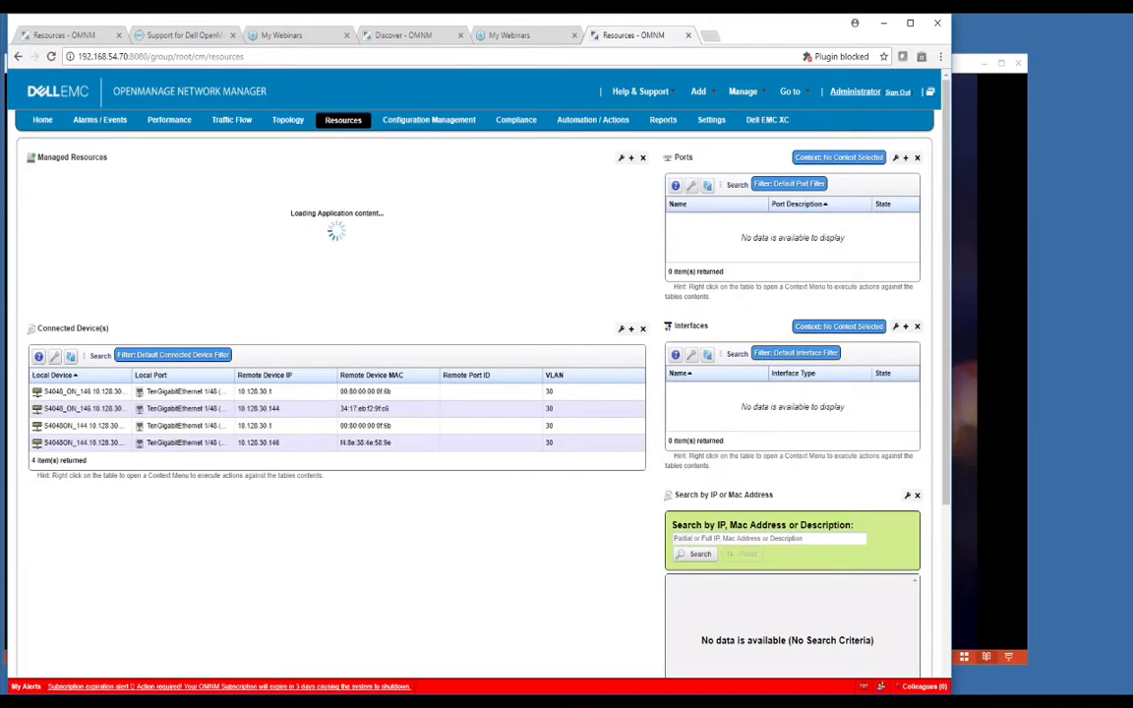
right_click(199, 257)
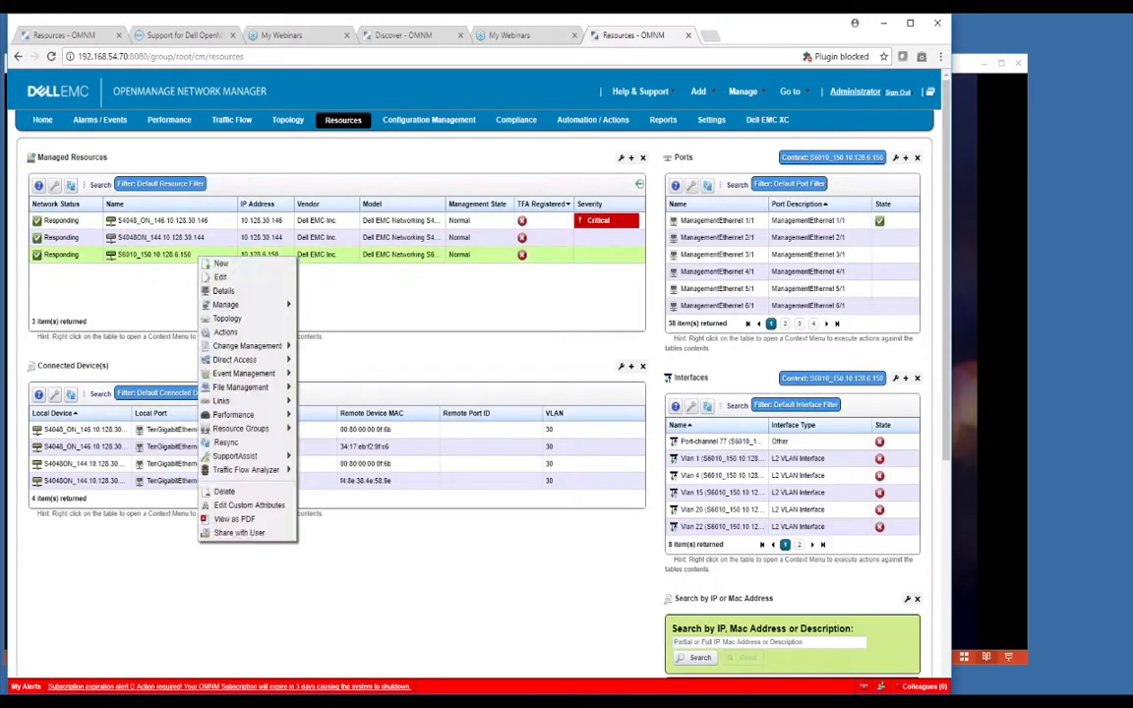
right_click(218, 257)
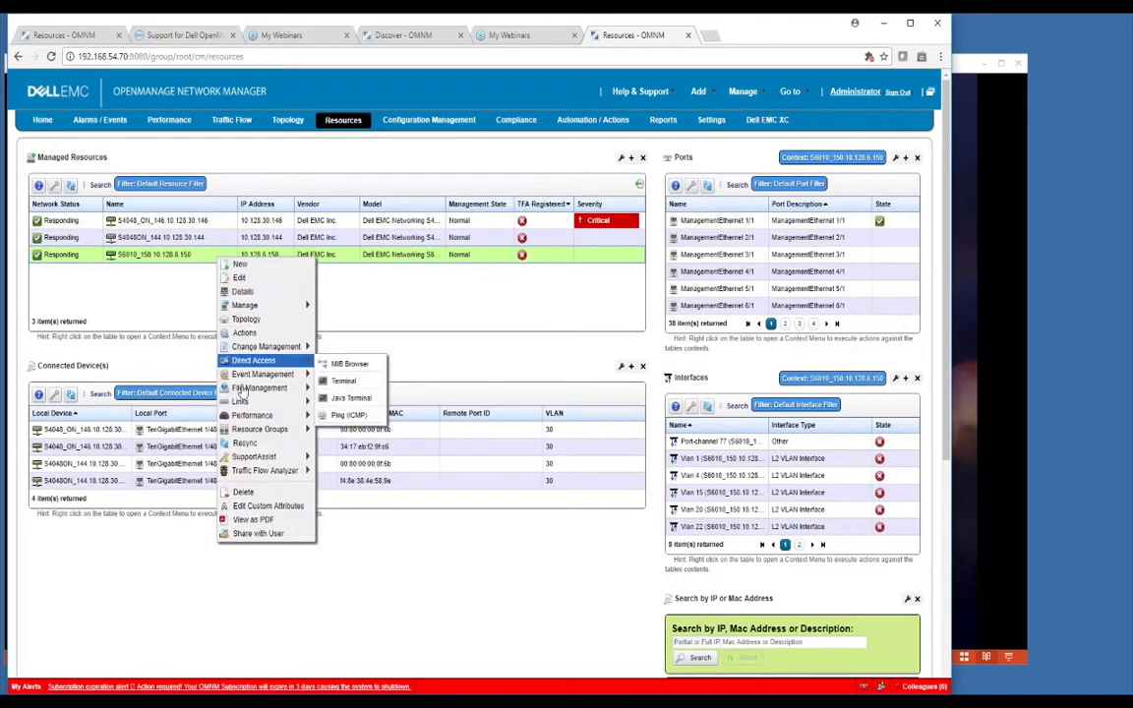
click(243, 492)
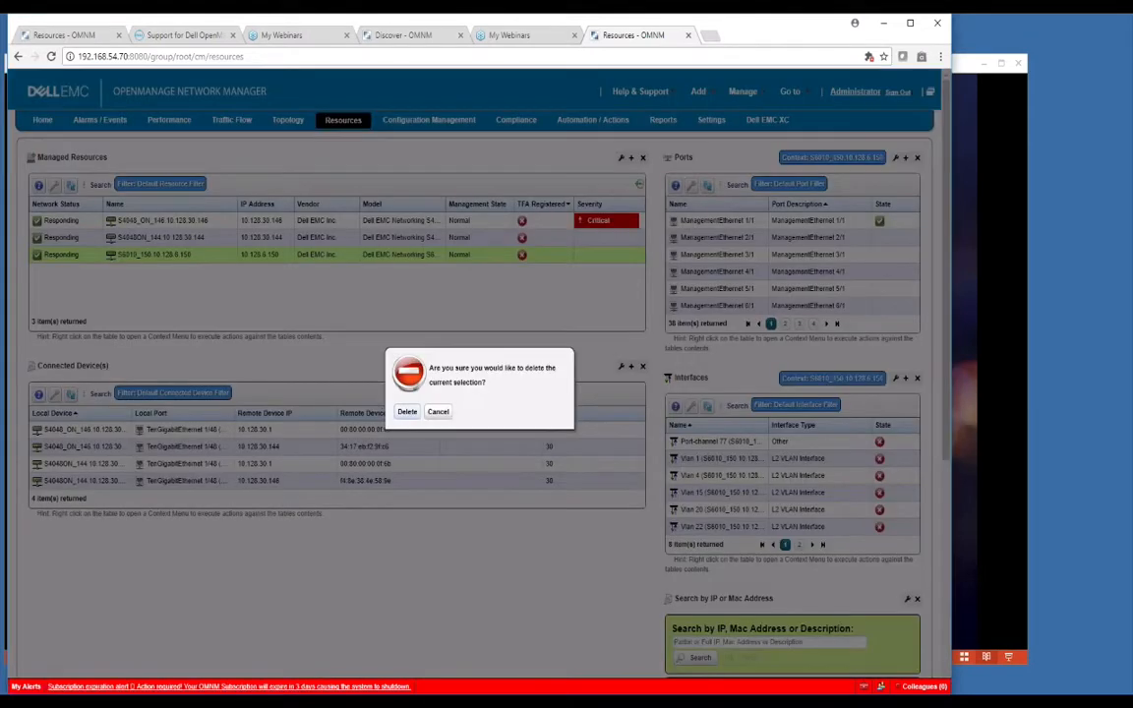
click(406, 411)
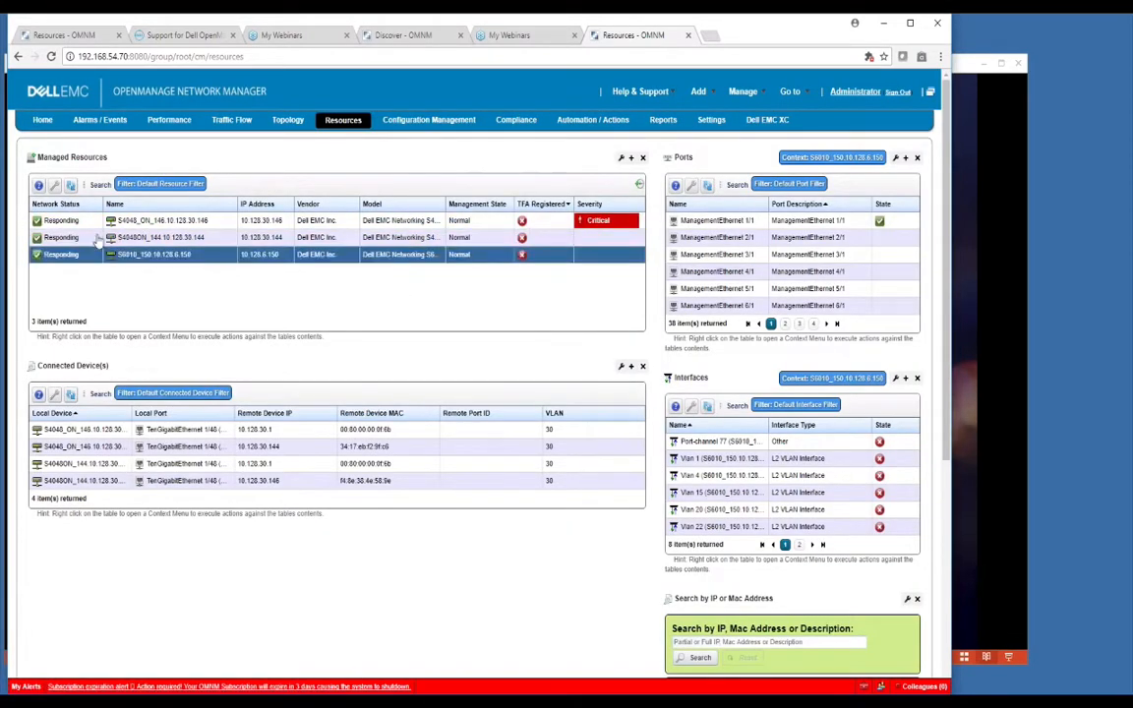
mouse_move(343, 122)
click(309, 136)
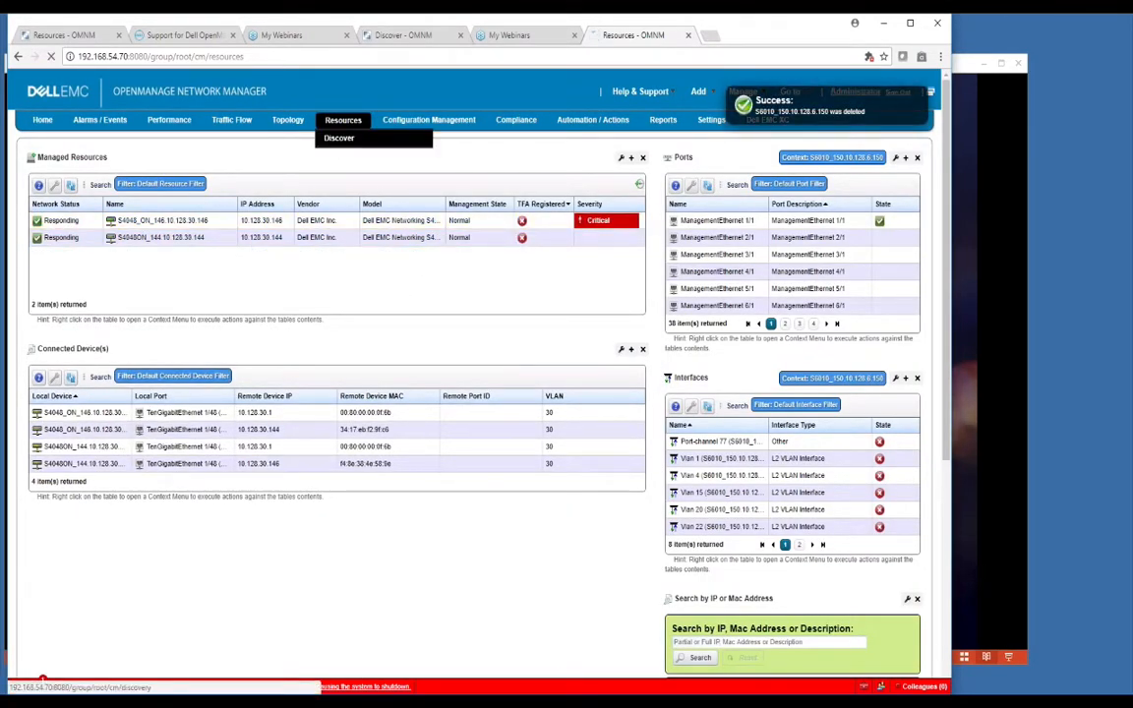
Step: Edit Dell demo, review its discovery IP addresses on the Network tab, then open Inspection
right_click(161, 245)
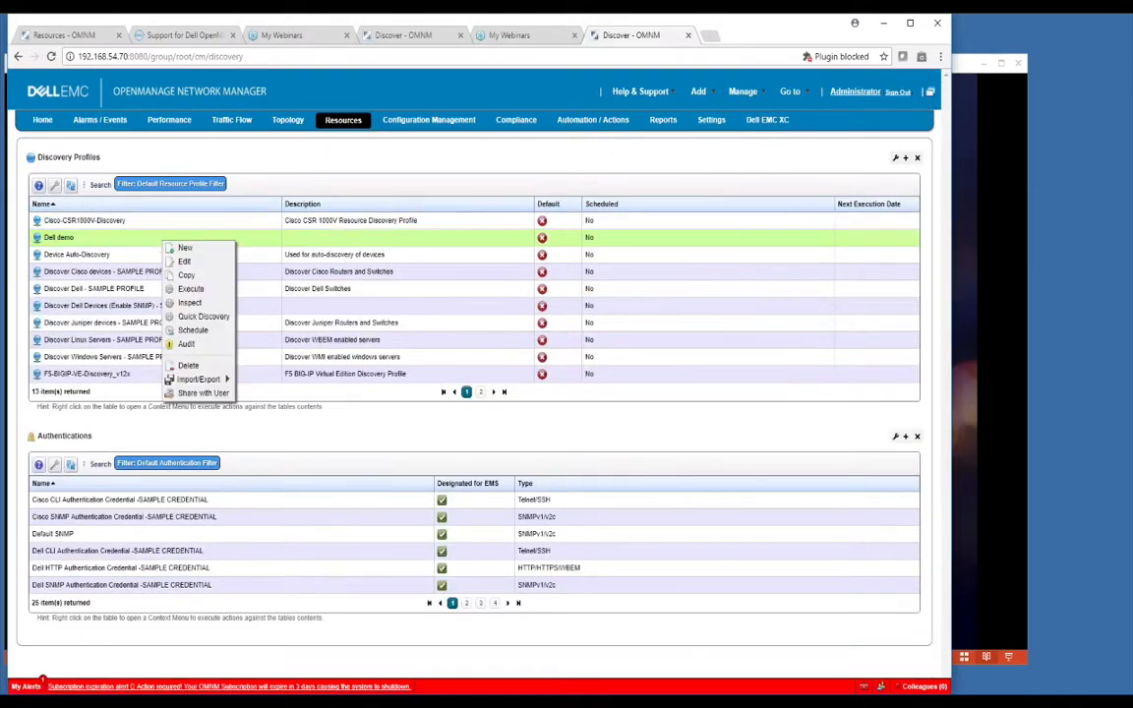
click(182, 261)
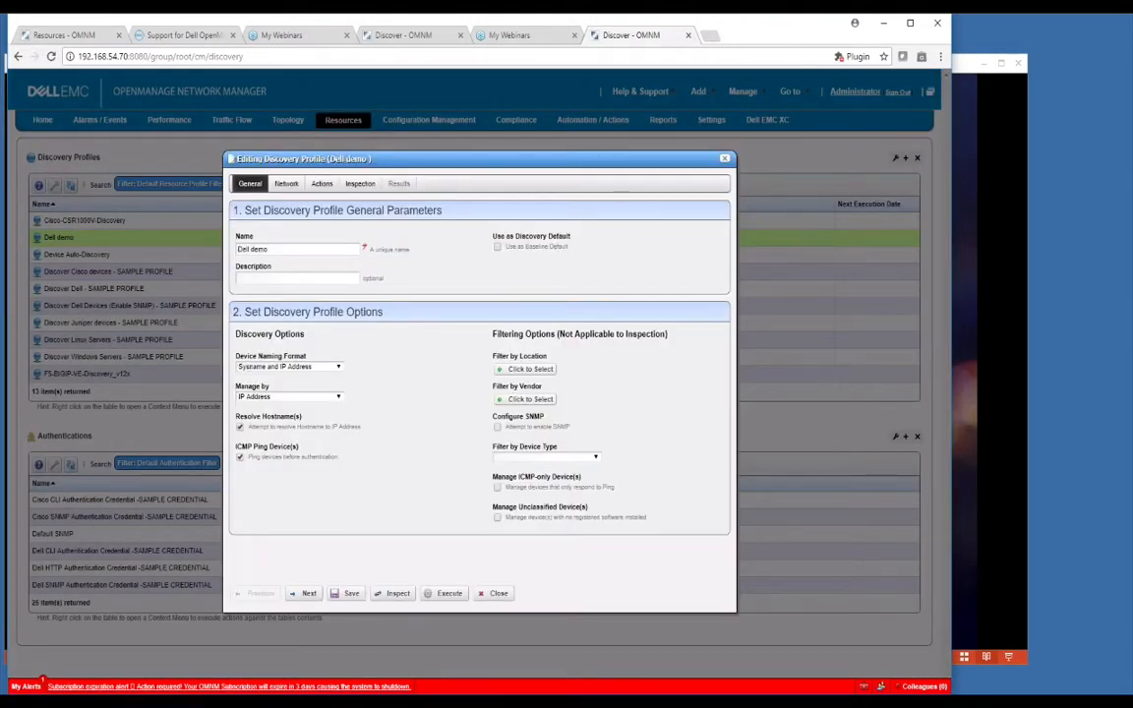
click(286, 183)
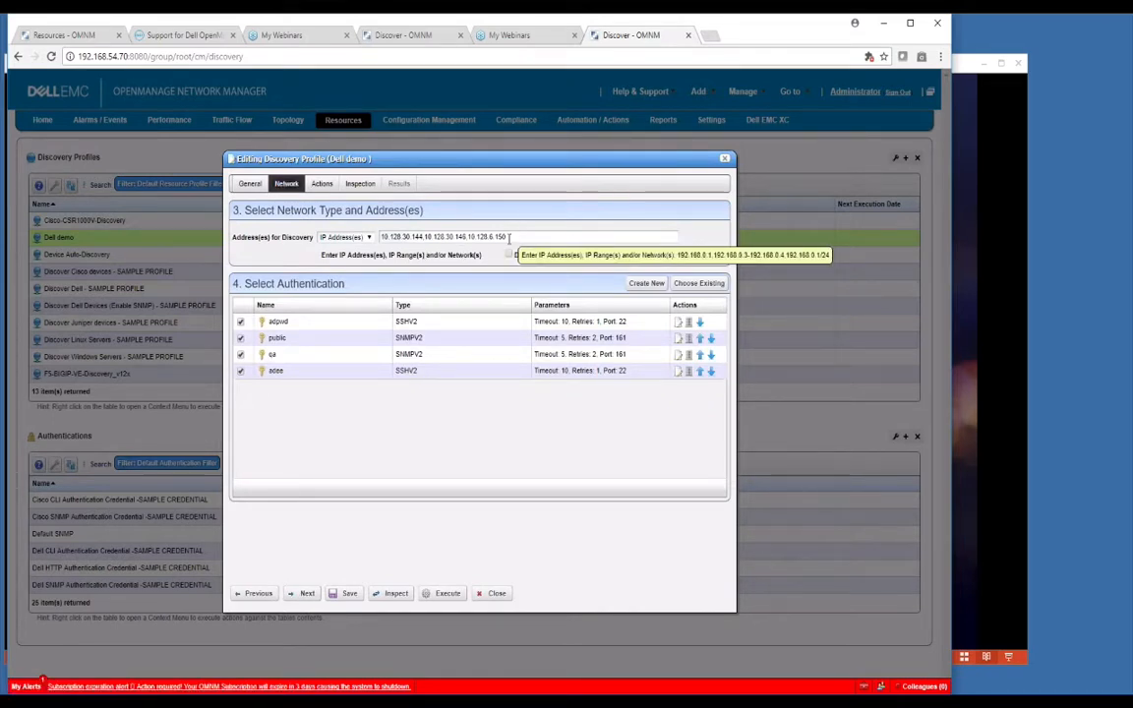
drag(513, 240, 367, 237)
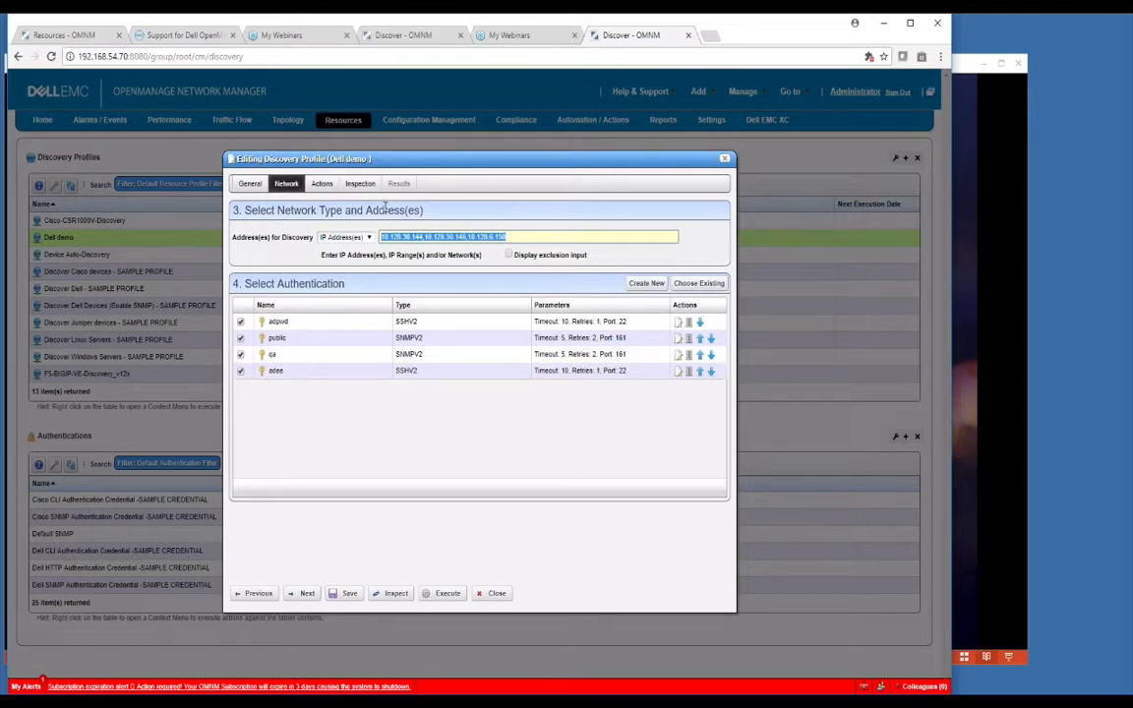
click(357, 185)
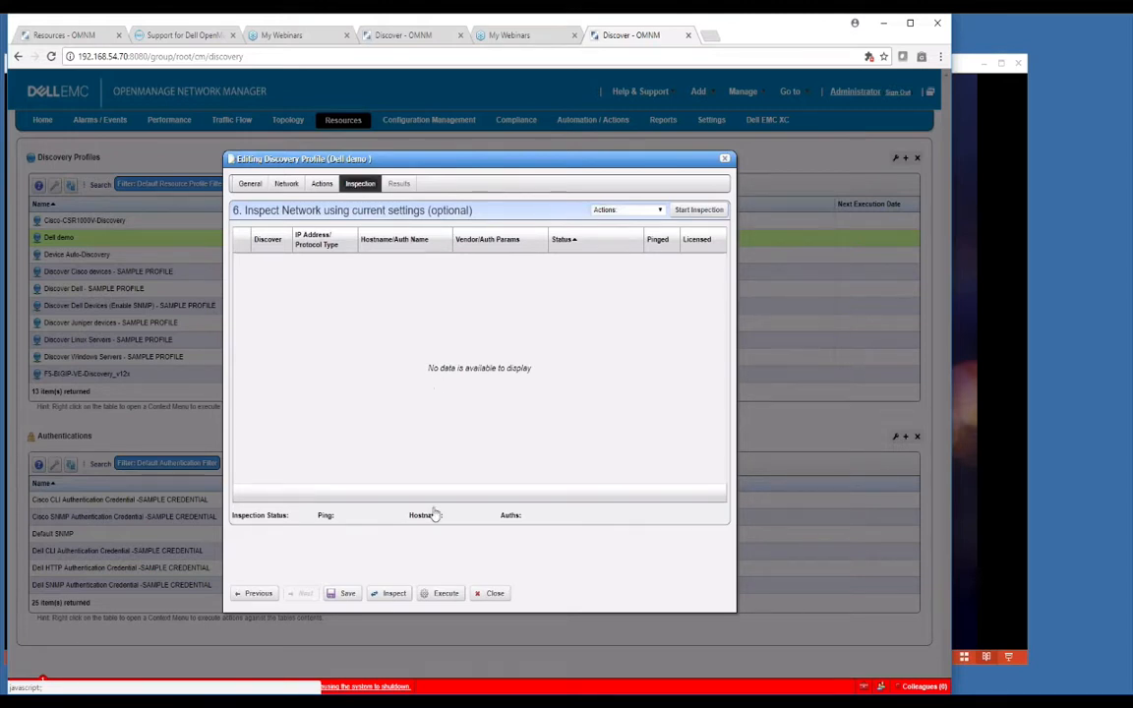
Step: Run the network inspection and expand 10.128.6.150 to see its SSHV2 and SNMPV2 results
click(391, 594)
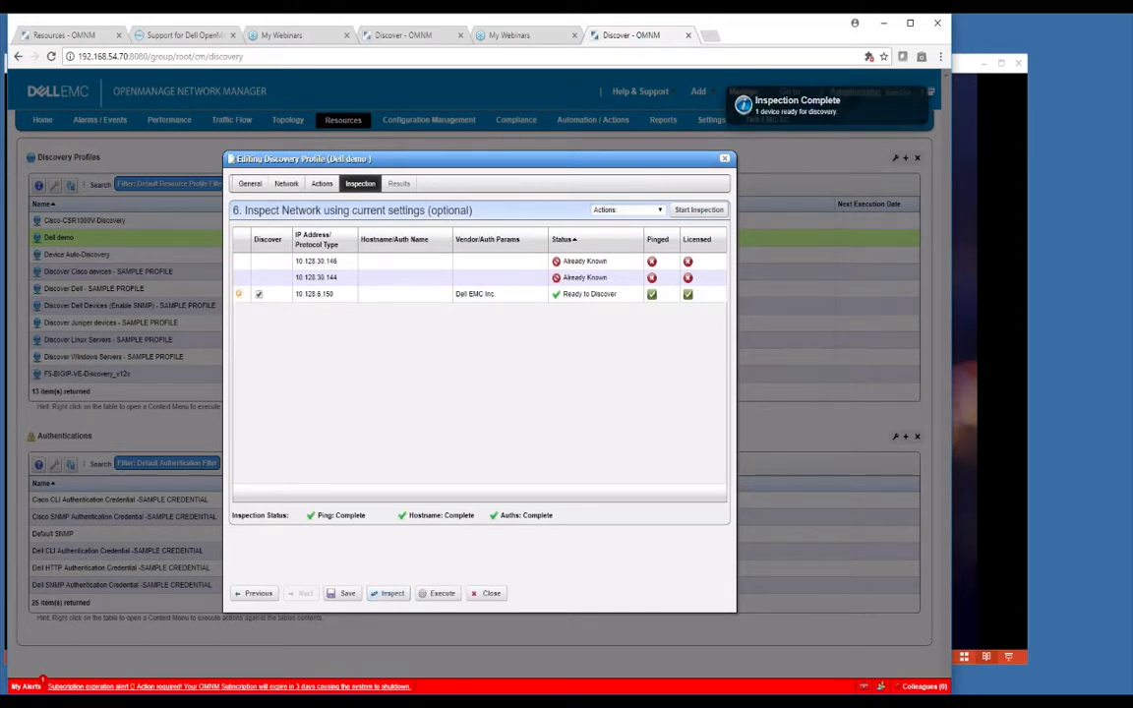
click(238, 296)
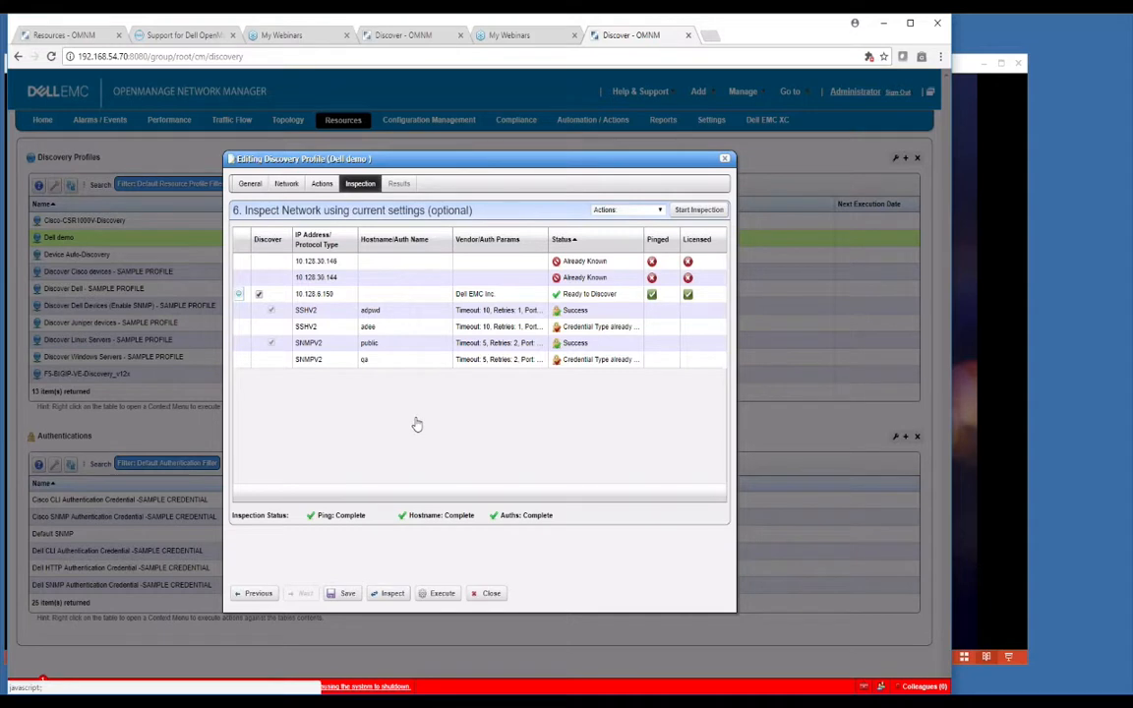
Step: Review the nine discovery actions on the Actions tab, then execute the Dell demo profile
click(322, 183)
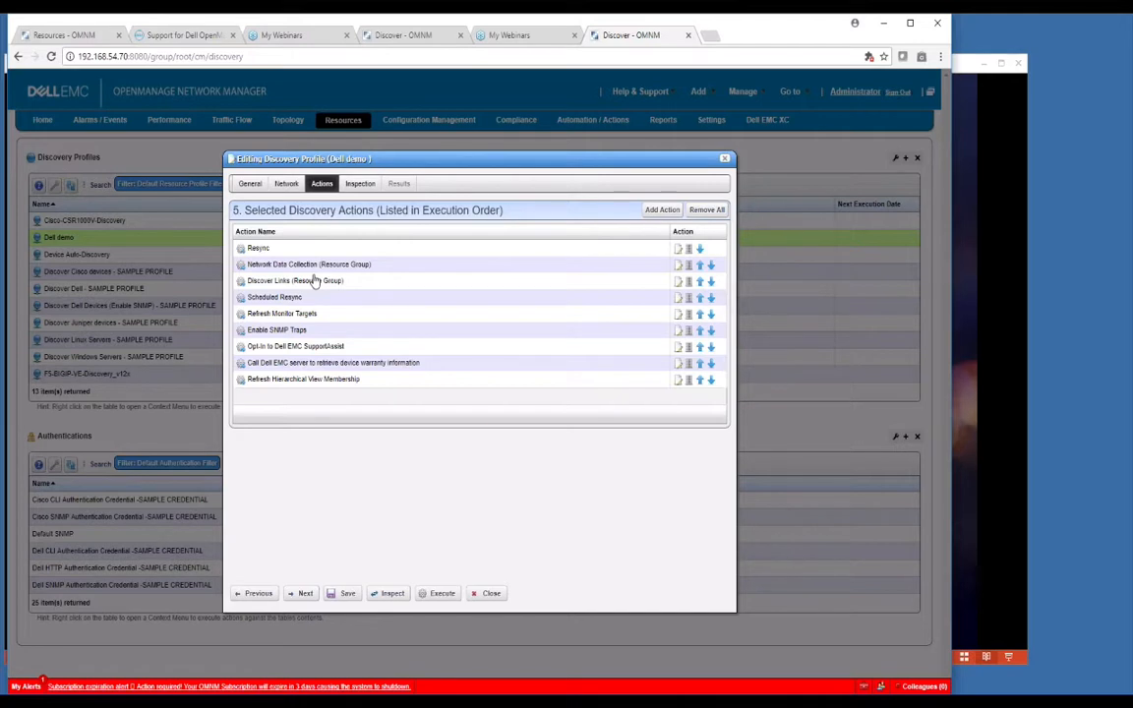
click(436, 596)
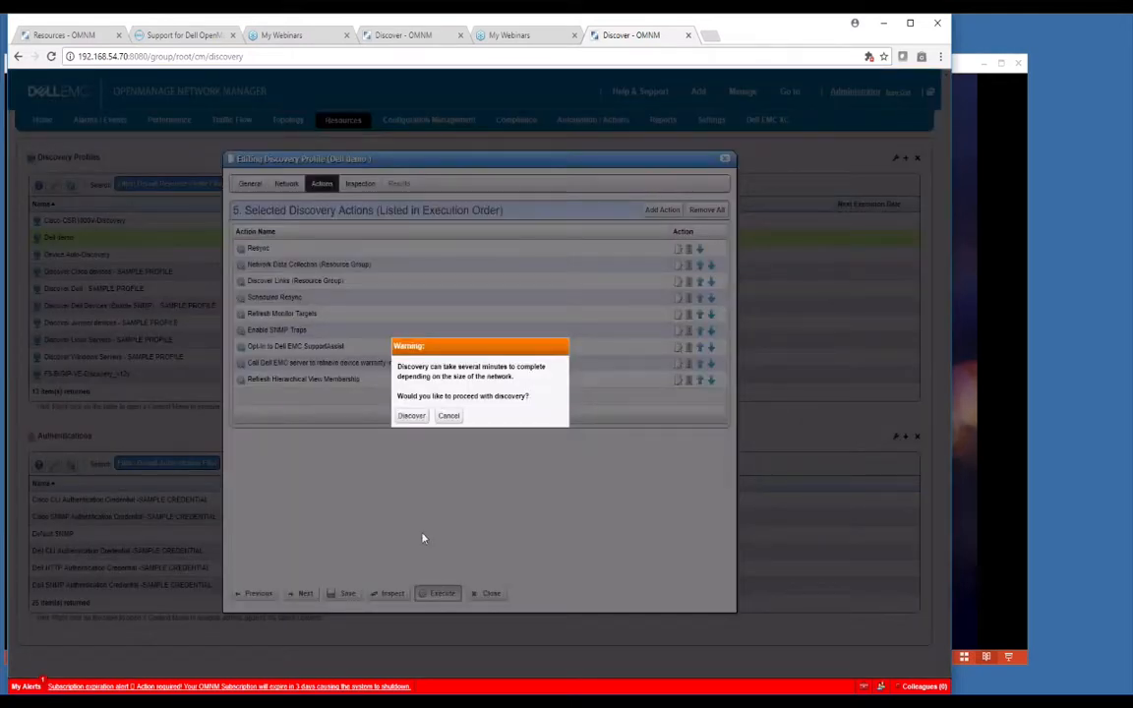
Step: Confirm discovery and follow the Results log as S6010_150 is recreated, ending in Failure
click(413, 417)
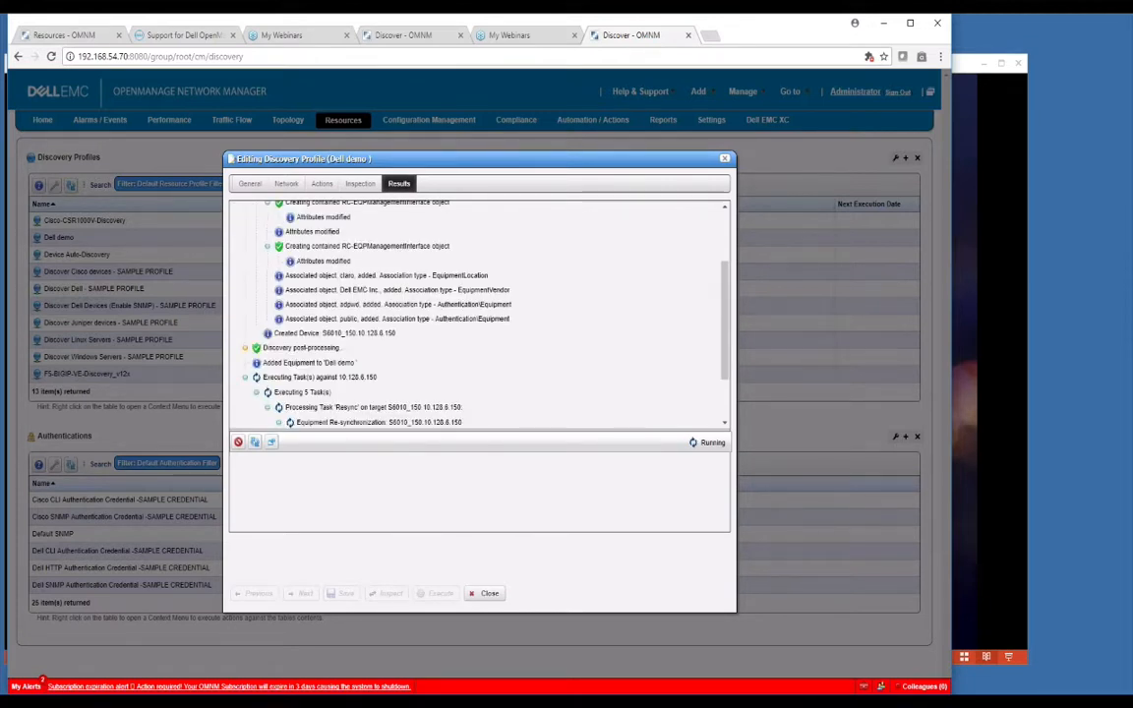
drag(725, 267, 727, 210)
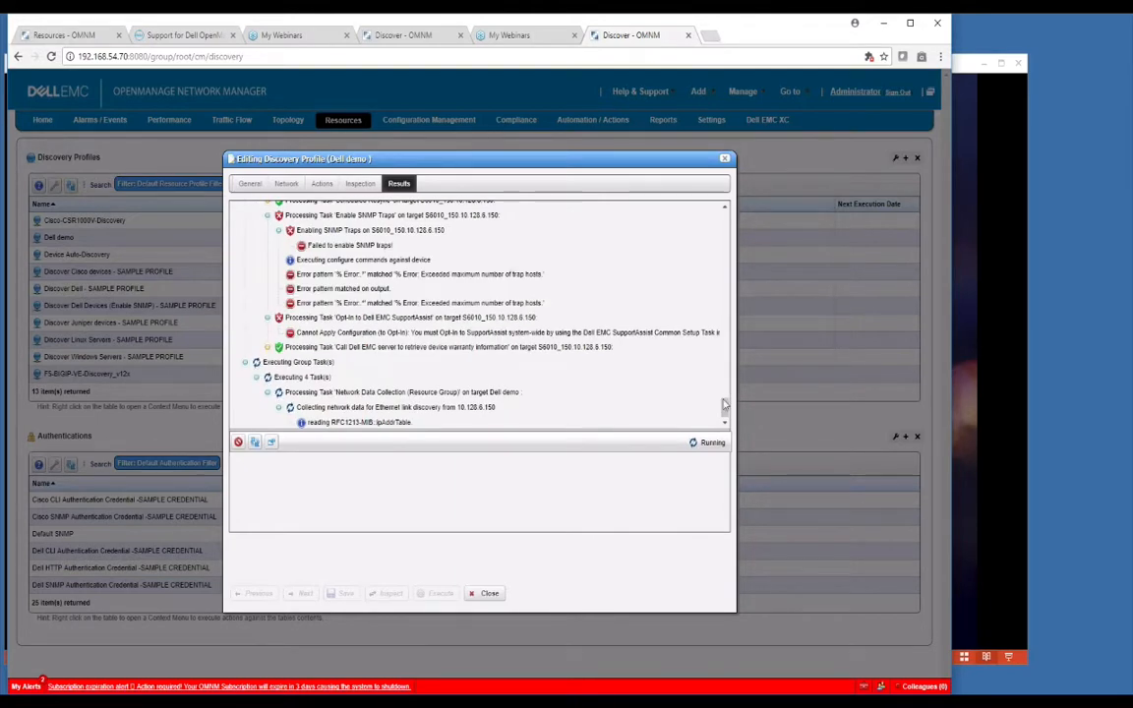
drag(723, 402, 724, 220)
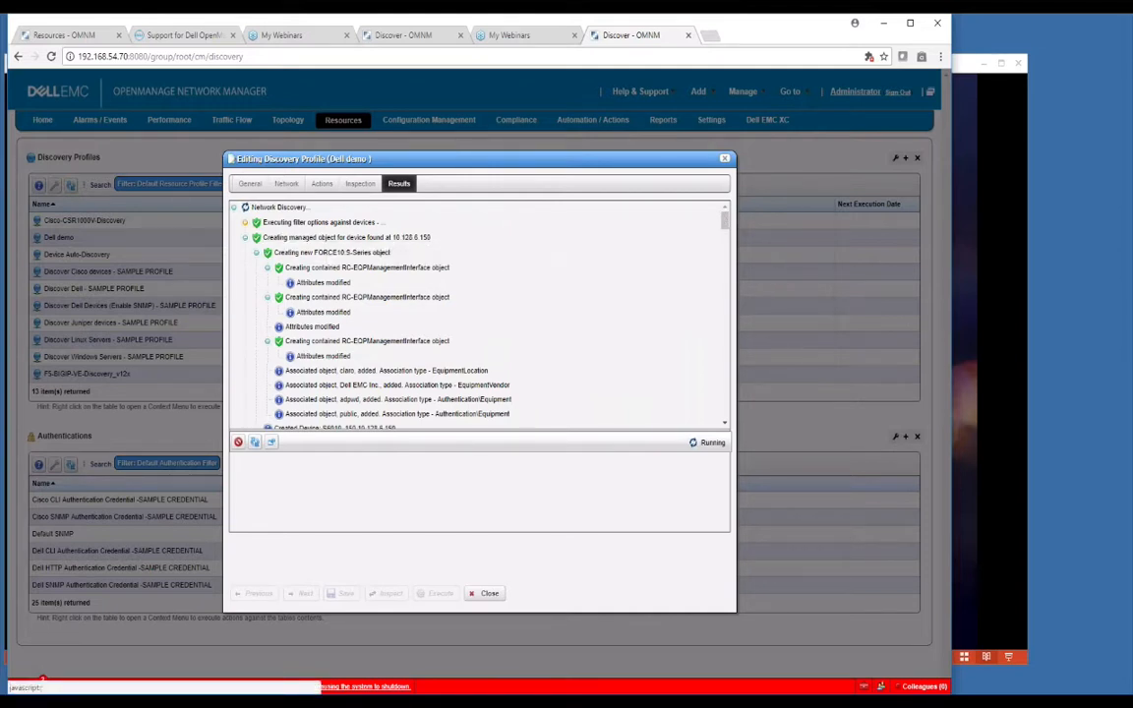
drag(725, 221, 726, 226)
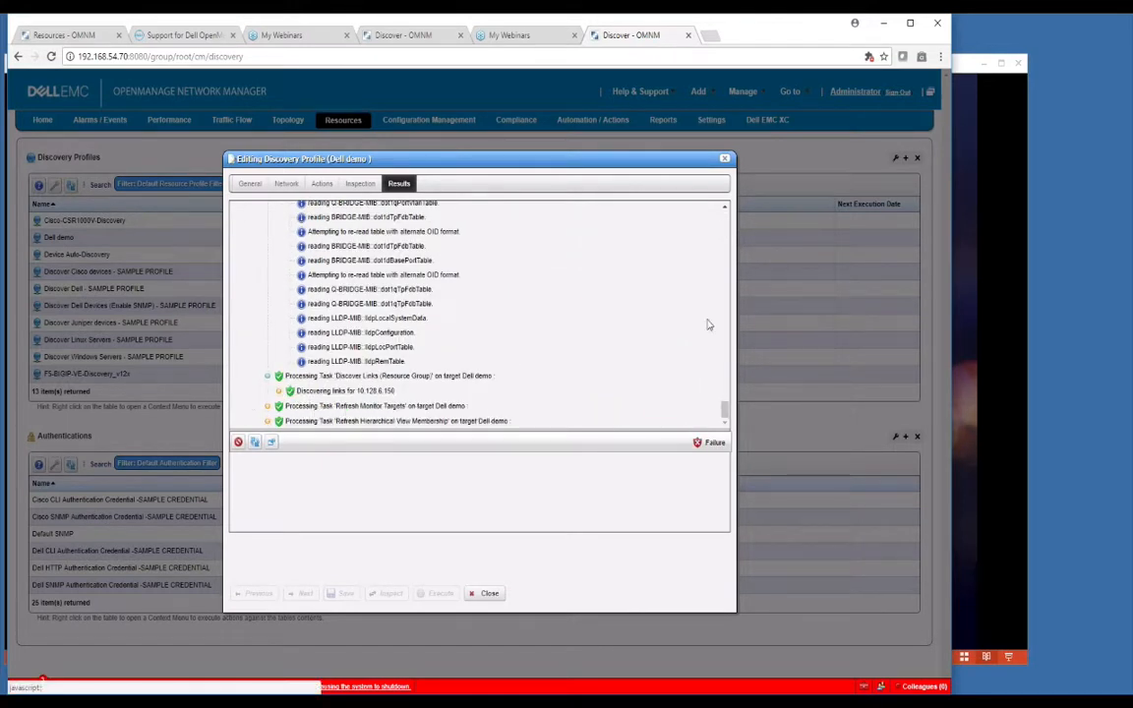
drag(725, 410, 724, 379)
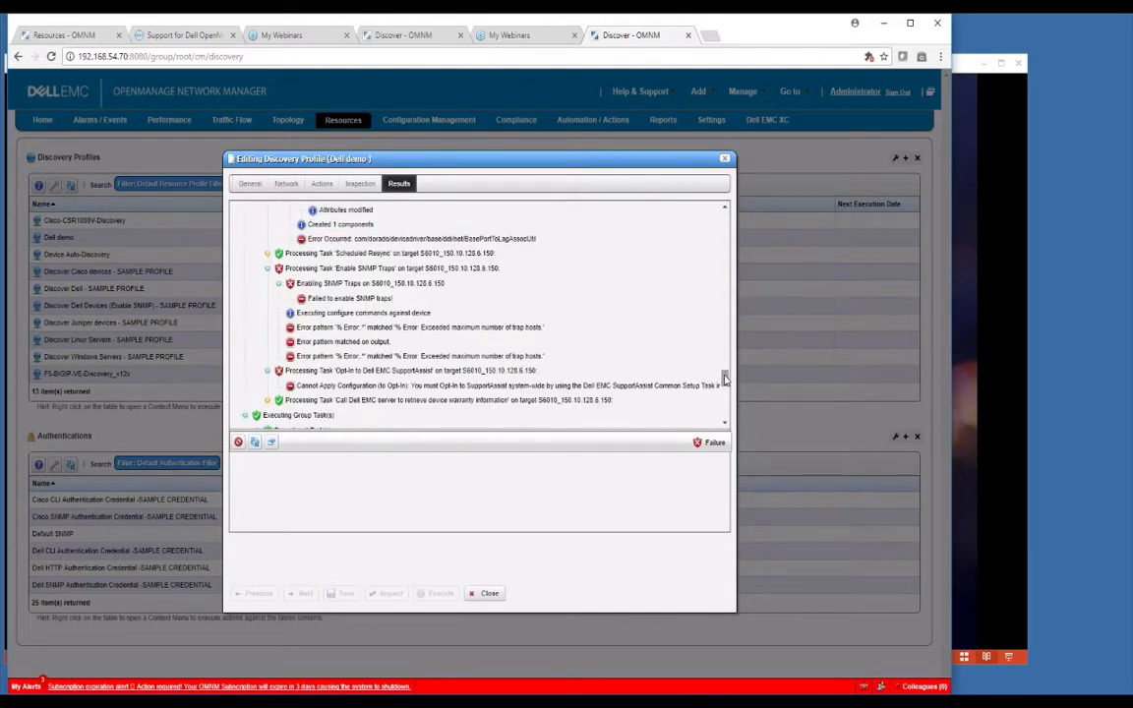
Step: Read the 'Failed to enable SNMP traps' error, close the Dell demo editor, and go to Managed Resources
click(292, 283)
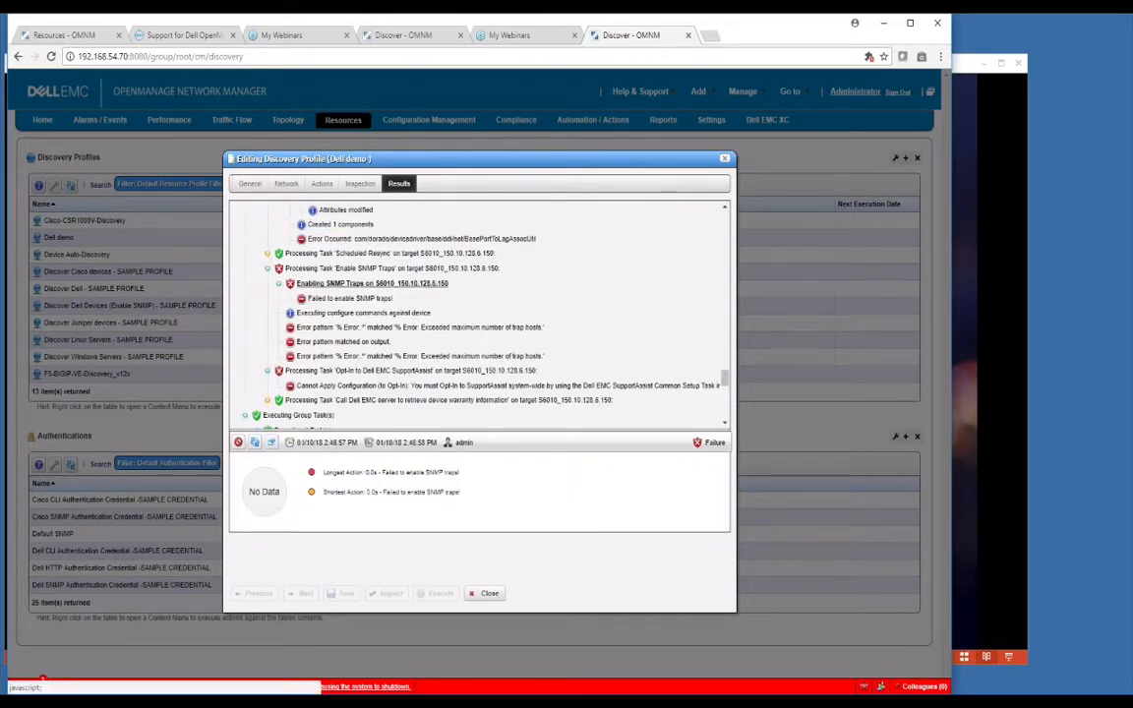
click(335, 298)
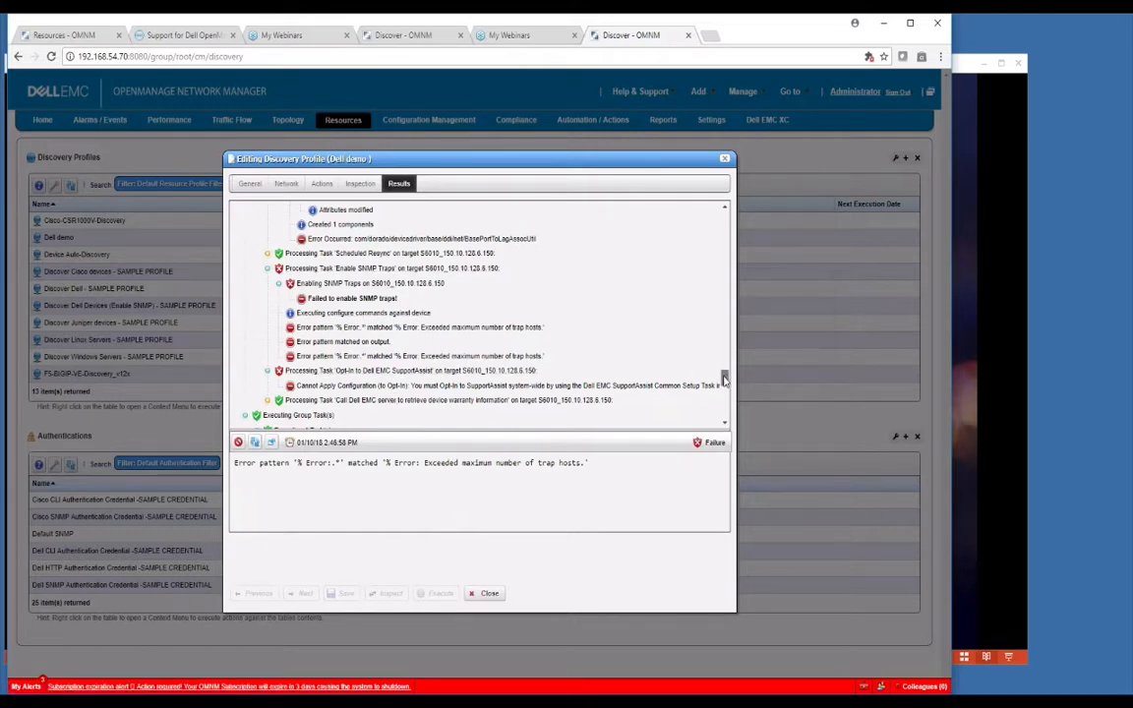
drag(724, 378, 726, 398)
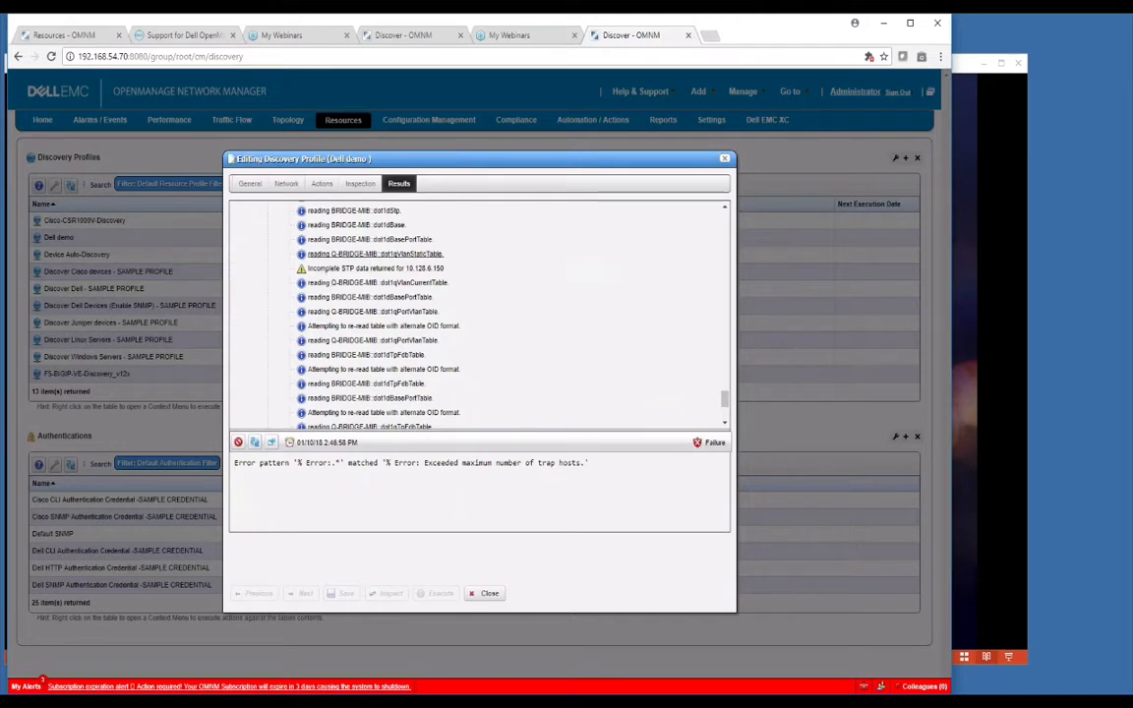
click(346, 254)
drag(725, 402, 724, 246)
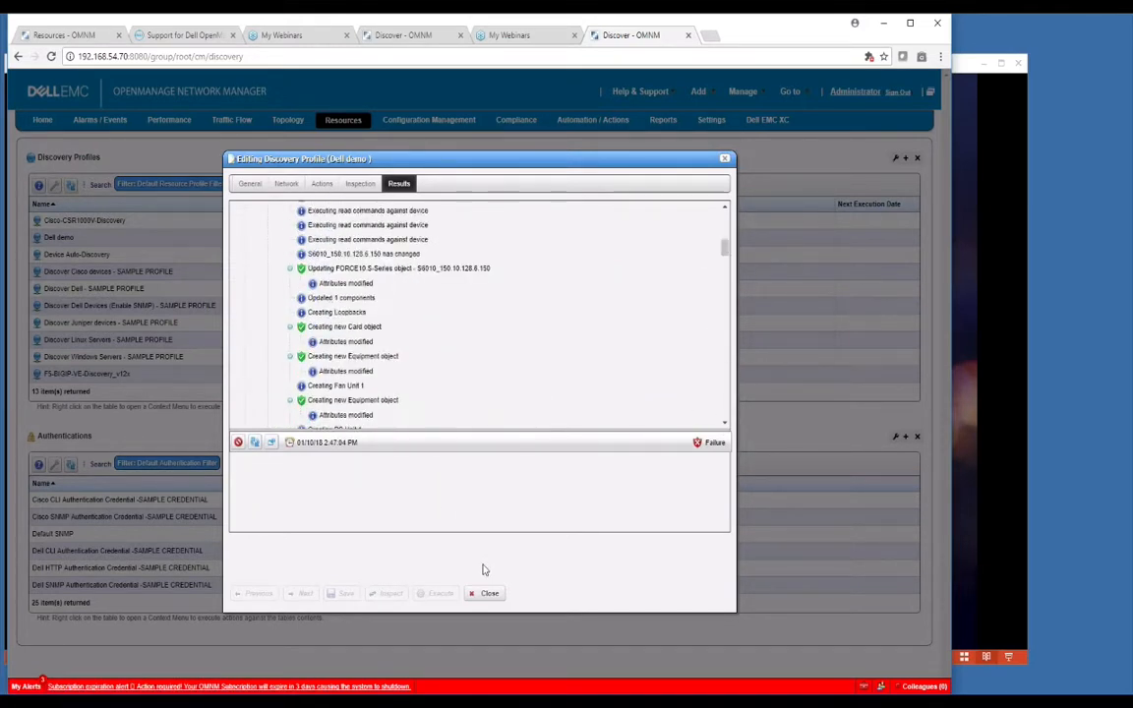
click(485, 593)
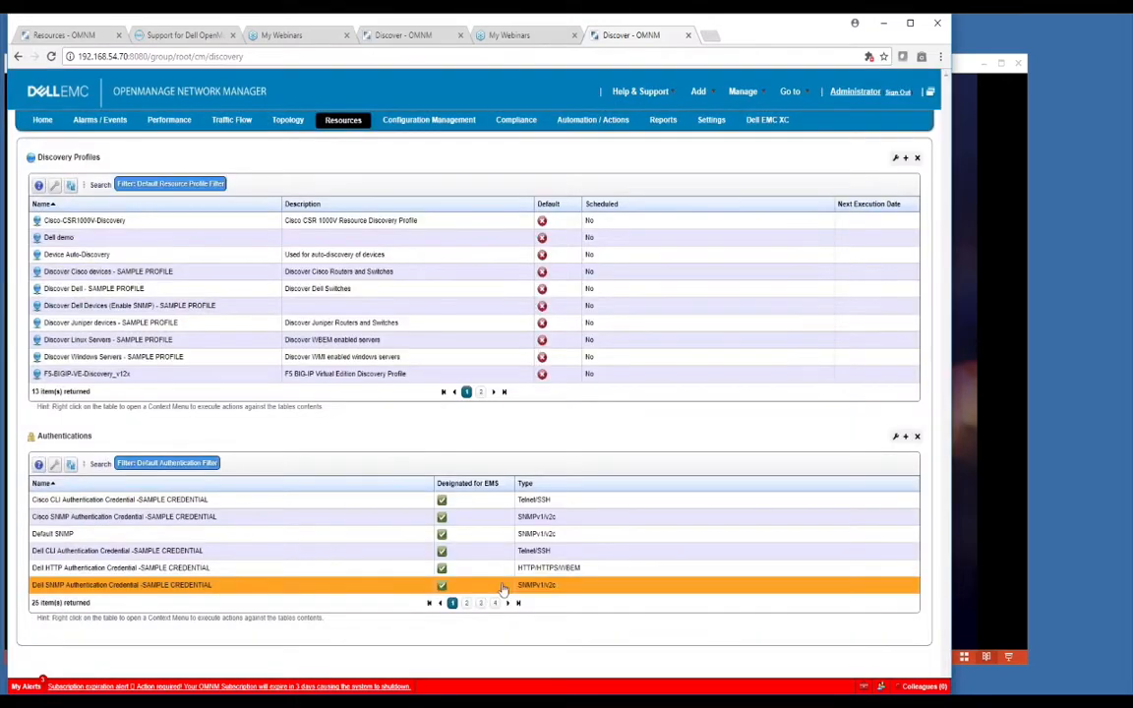
click(343, 119)
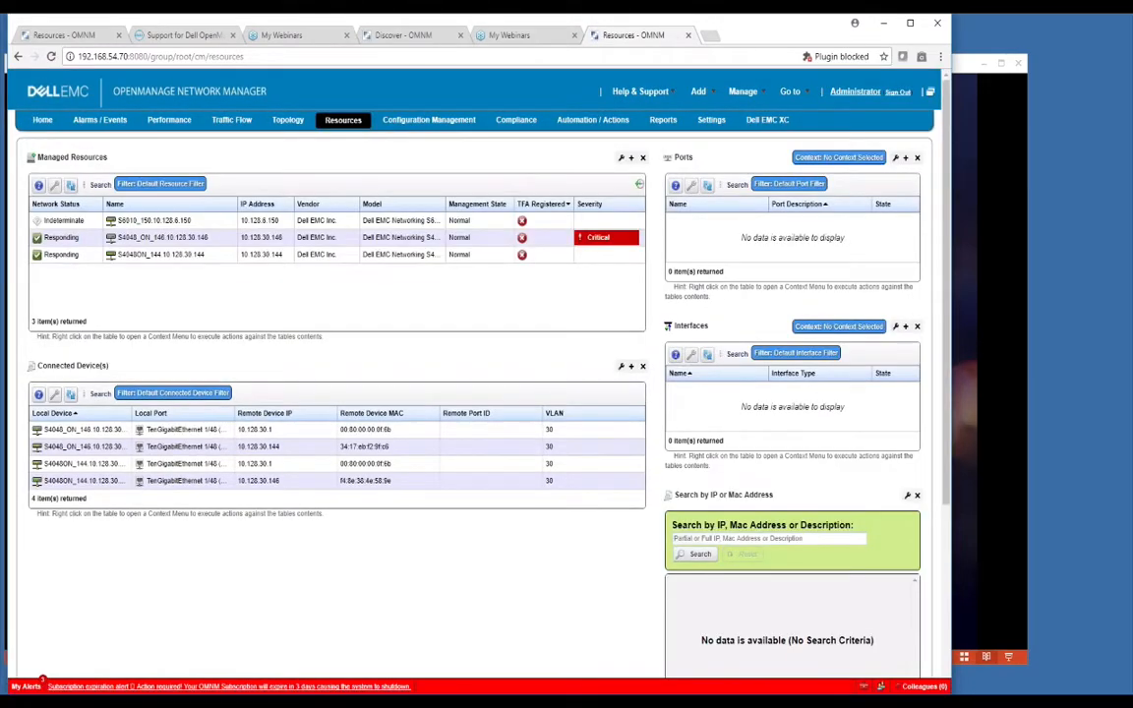
Step: Select the rediscovered S6010 switch at 10.128.6.150, then head back to Discovery Profiles
click(188, 222)
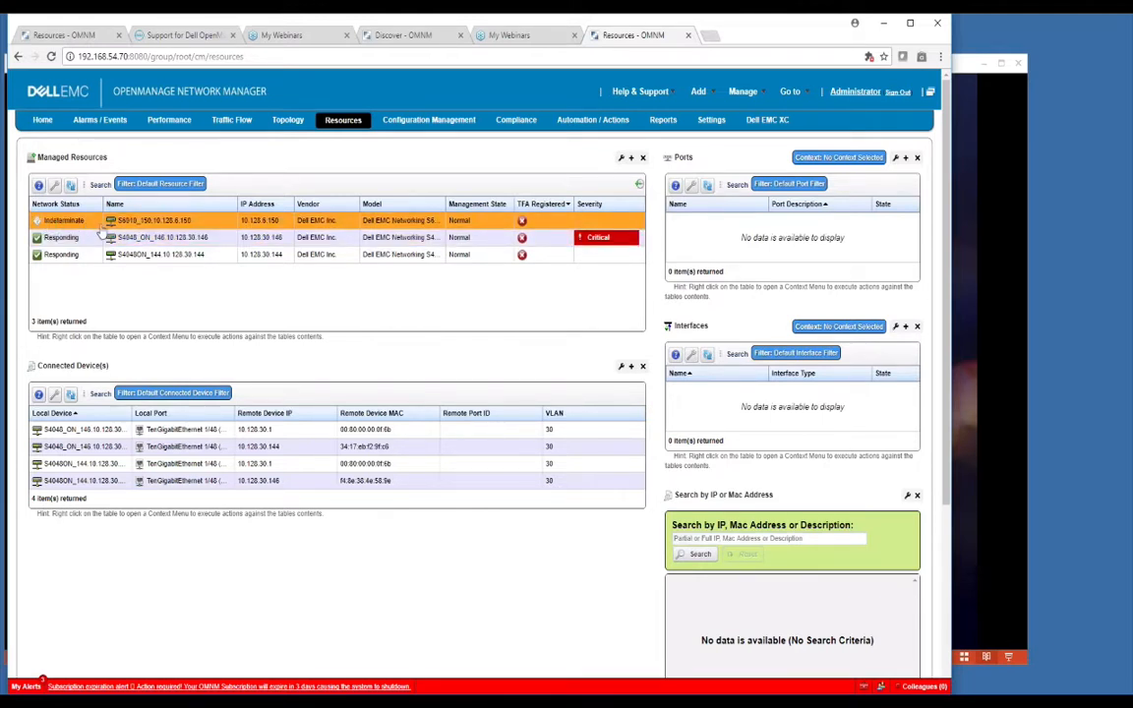
click(339, 138)
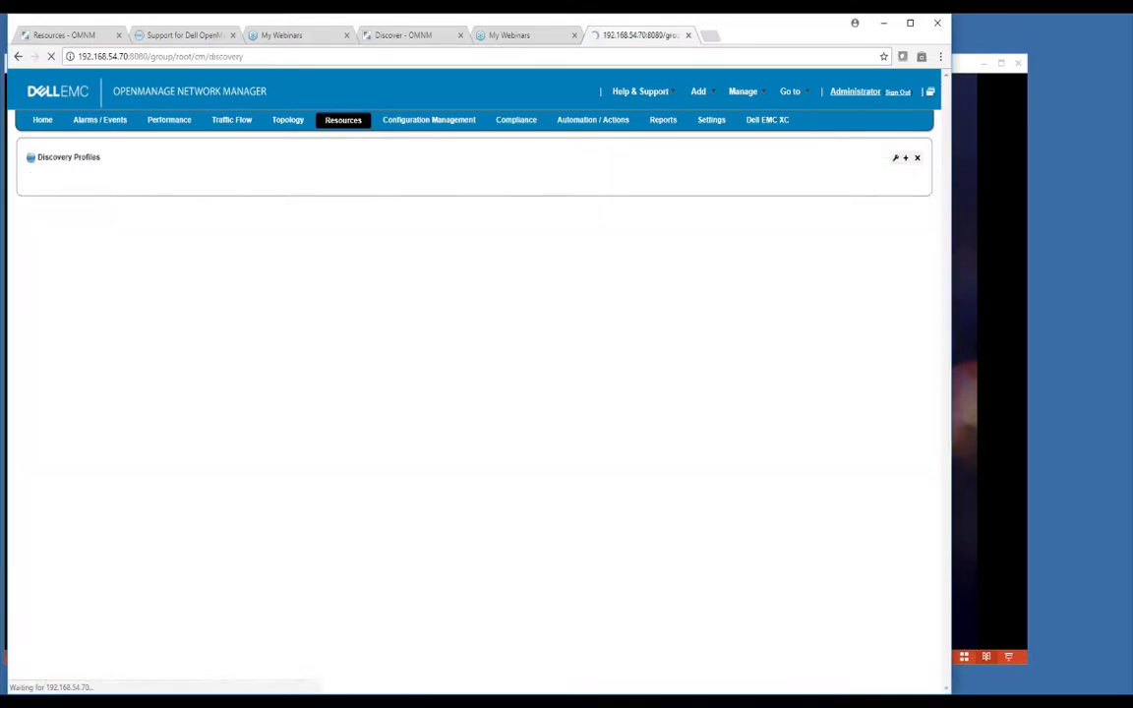
Step: Show the Dell demo profile's action menu, then advance the slideshow to the Thanks for Watching slide
right_click(233, 240)
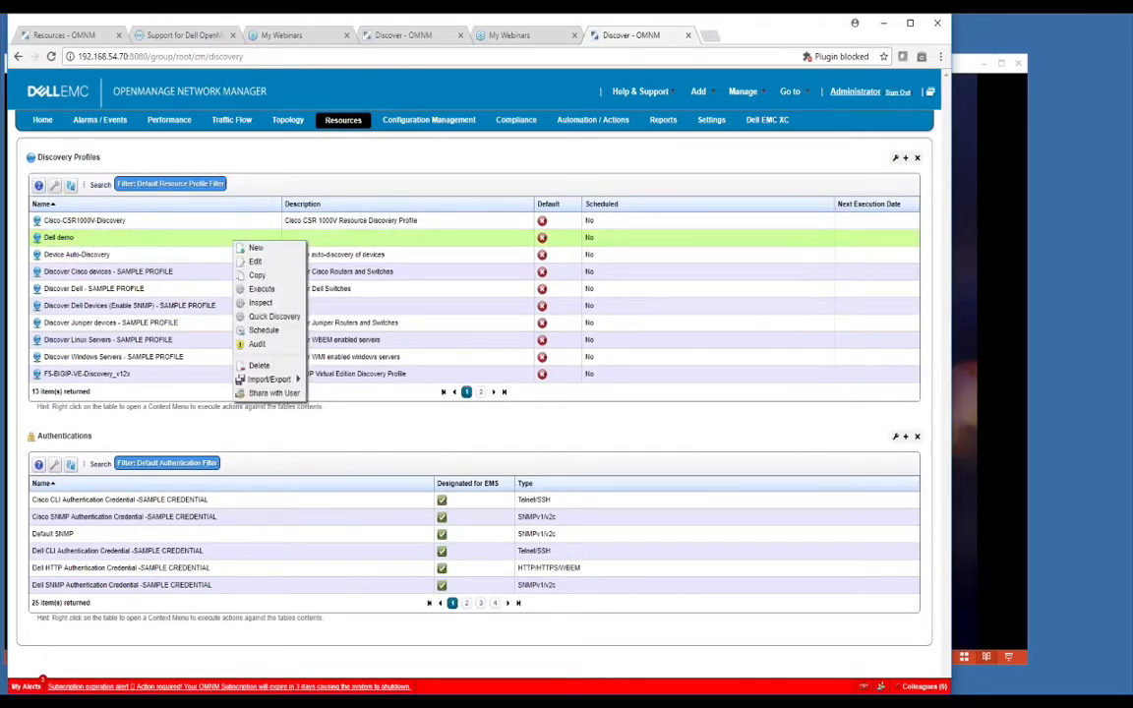
click(236, 238)
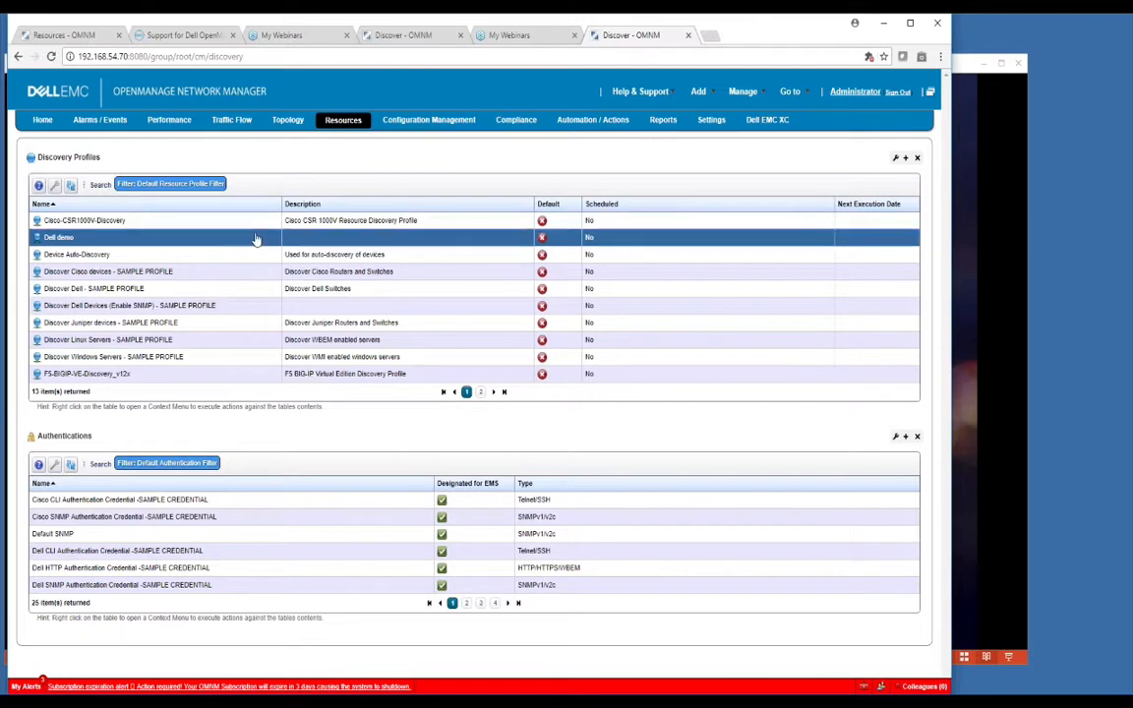
right_click(256, 238)
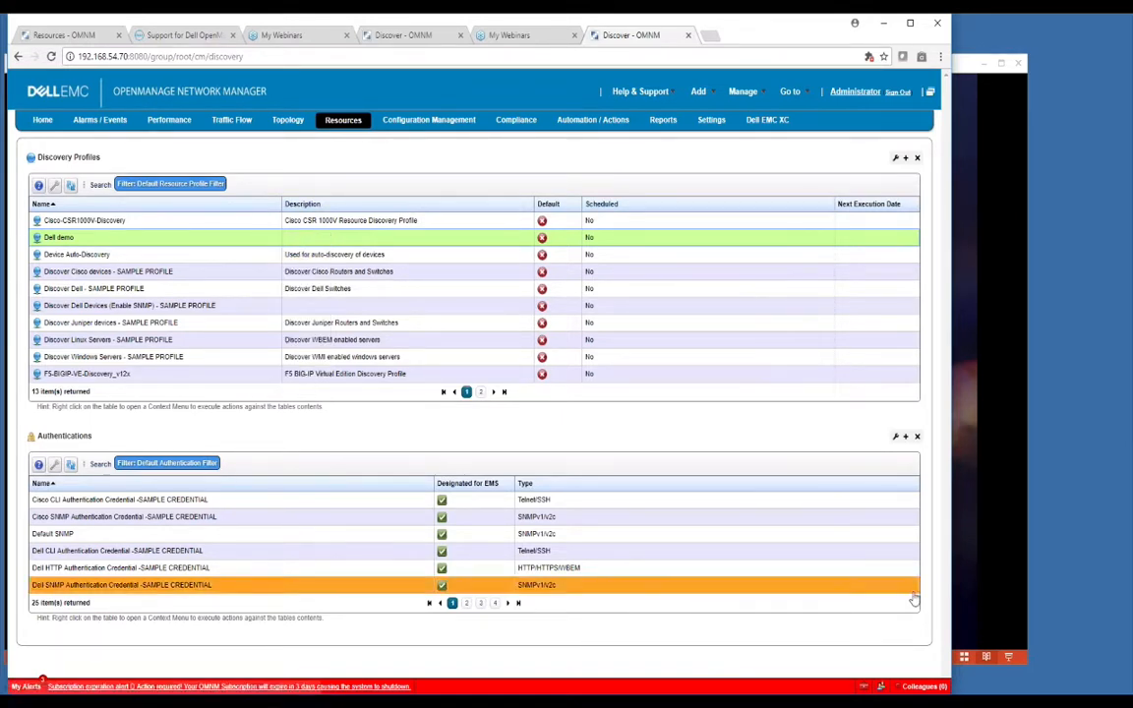
click(965, 621)
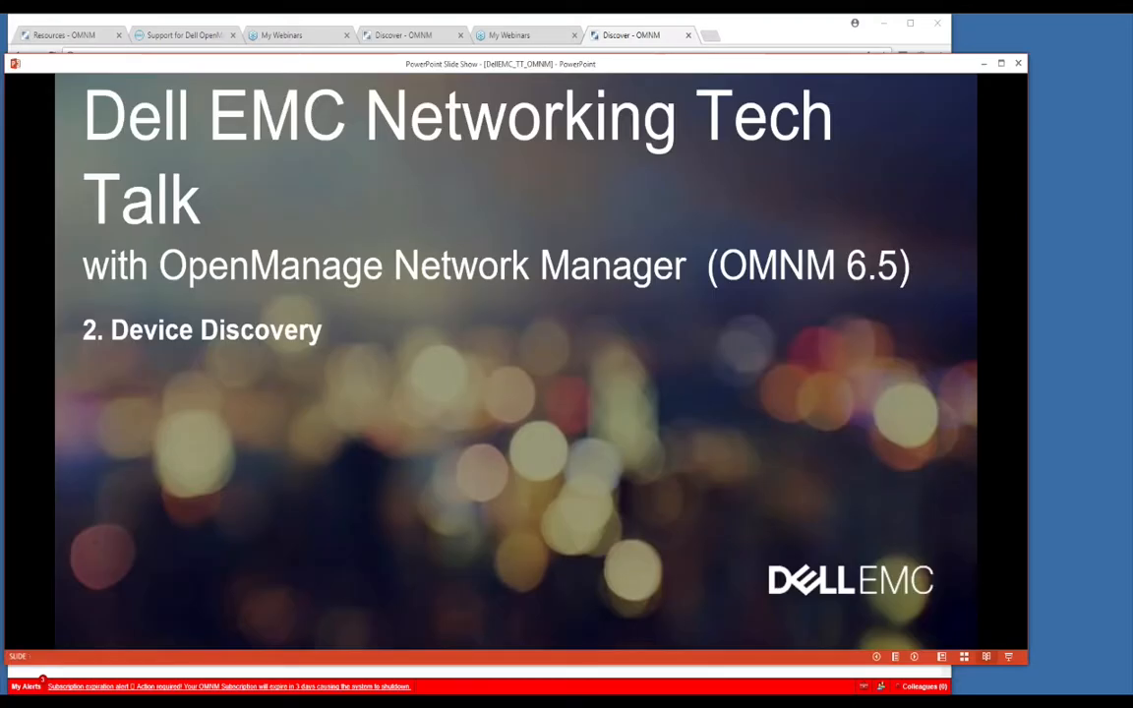
click(965, 620)
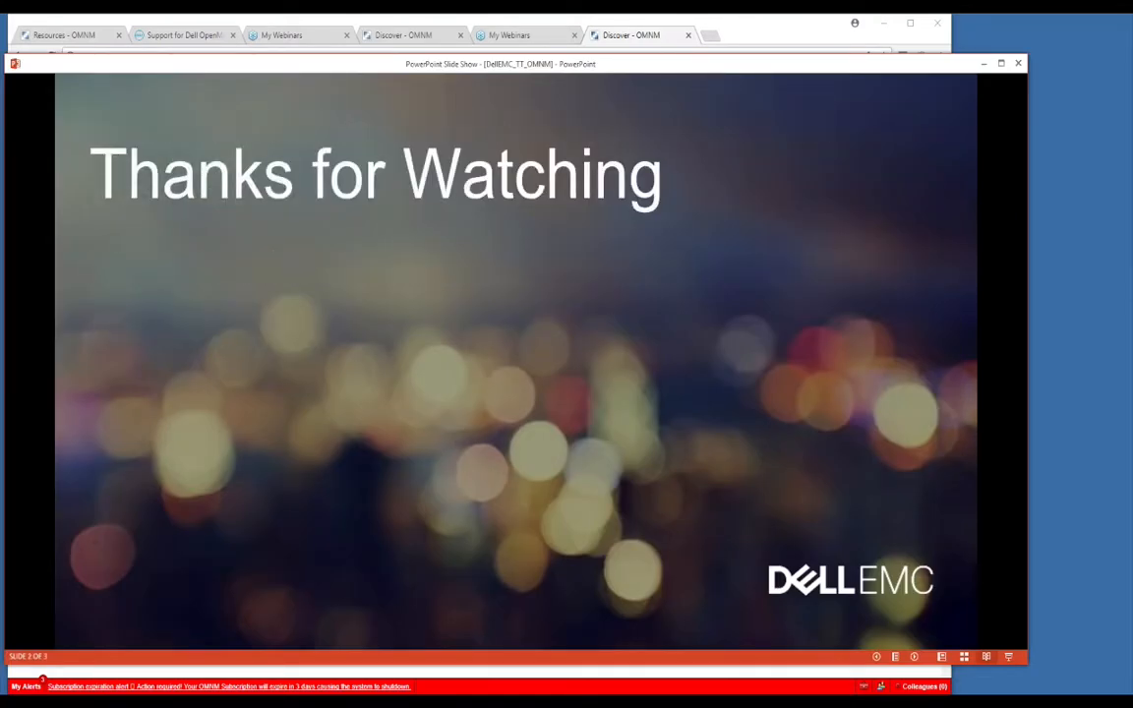